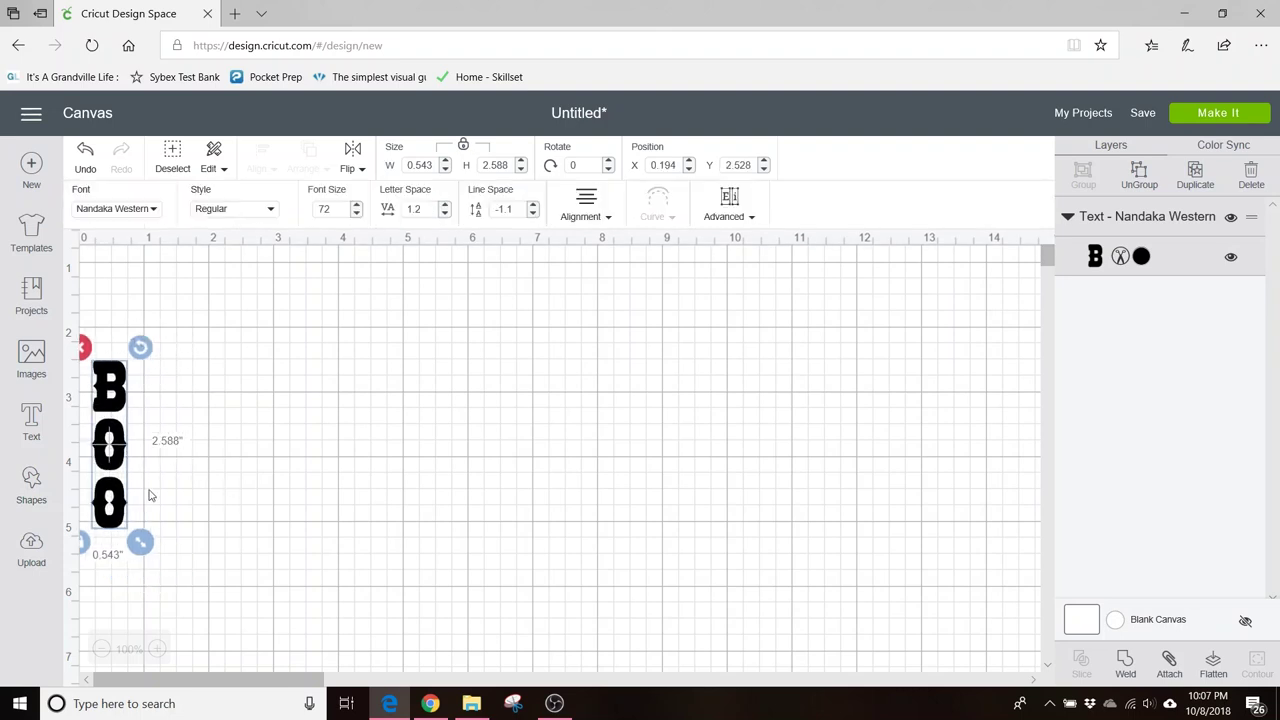
Step: Enlarge the BOO text proportionally to about 0.95 in wide by 4.53 in high
left_click_drag(140, 540, 166, 665)
key("ctrl+z")
left_click_drag(140, 543, 166, 665)
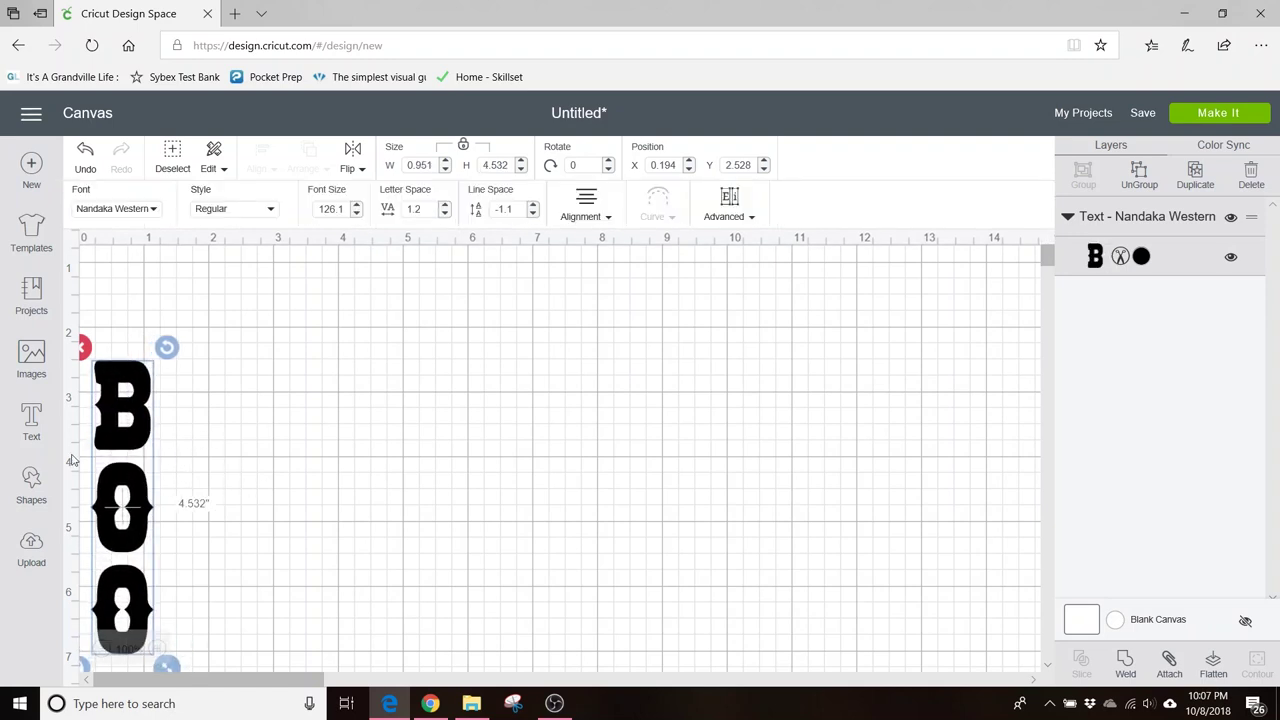
Step: Insert the previously uploaded corner spider cobweb image into the canvas
left_click(31, 543)
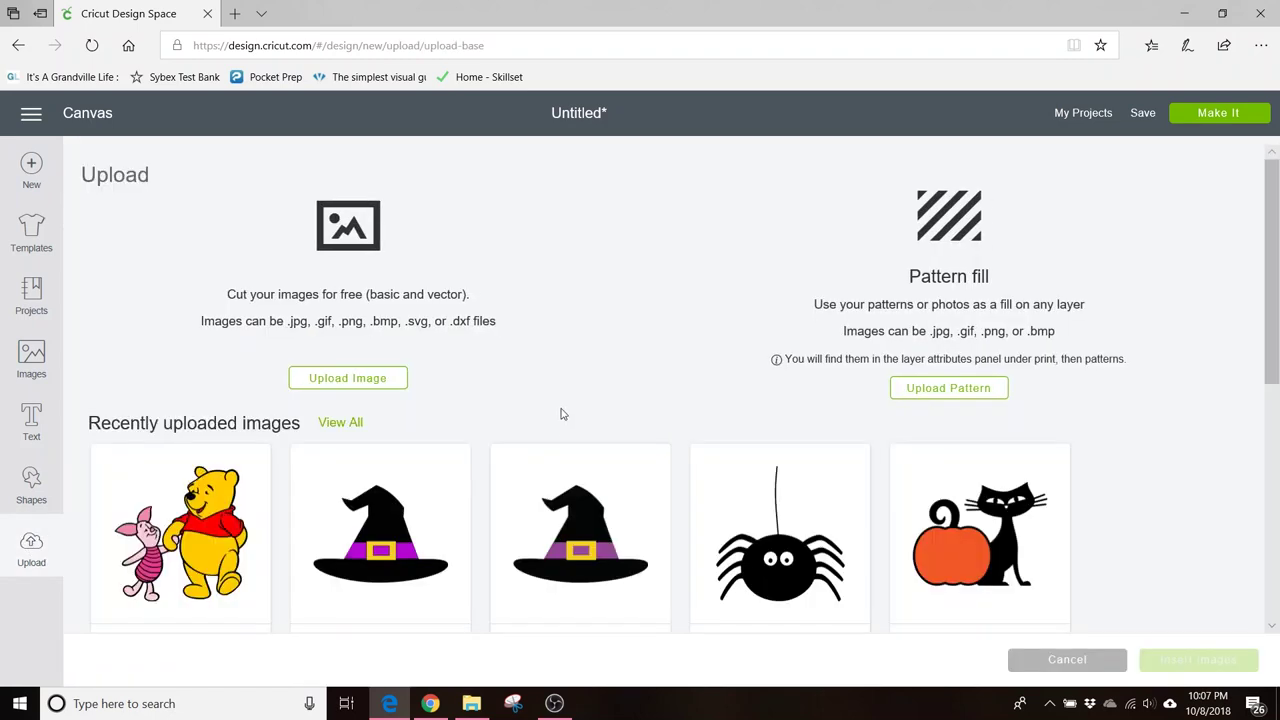
scroll(586, 585, "down", 2)
left_click(586, 573)
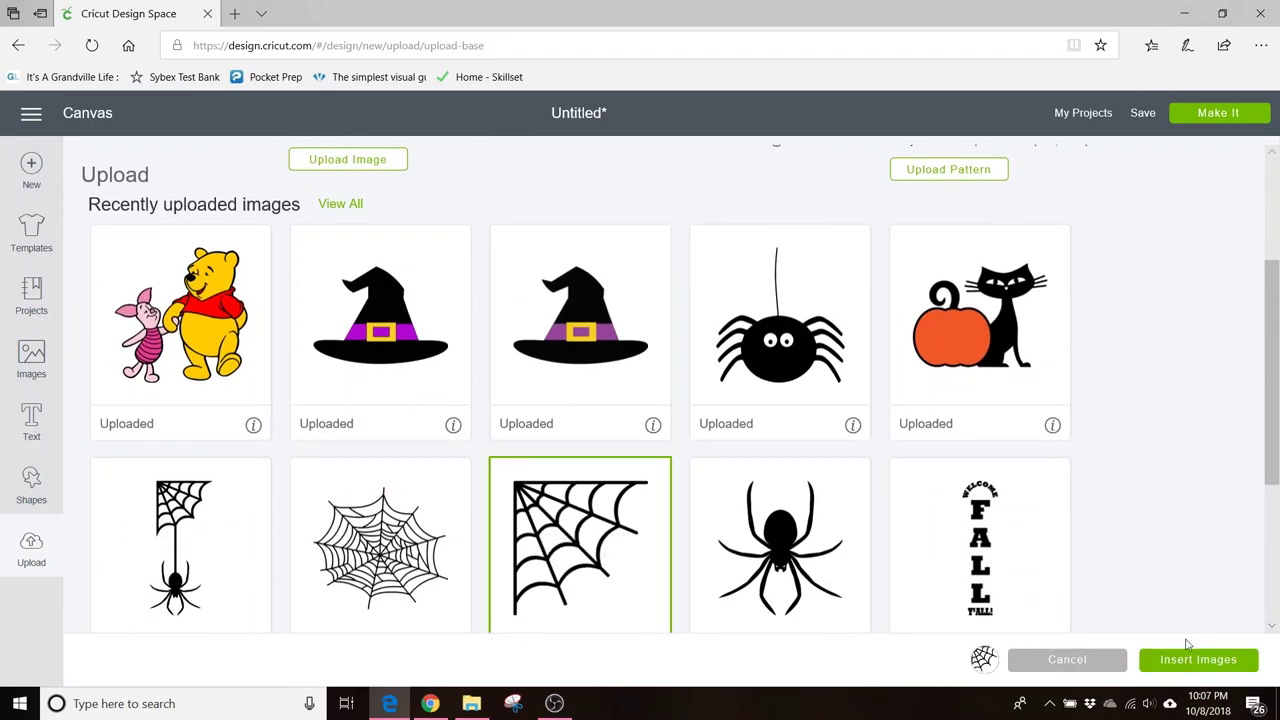
left_click(1187, 659)
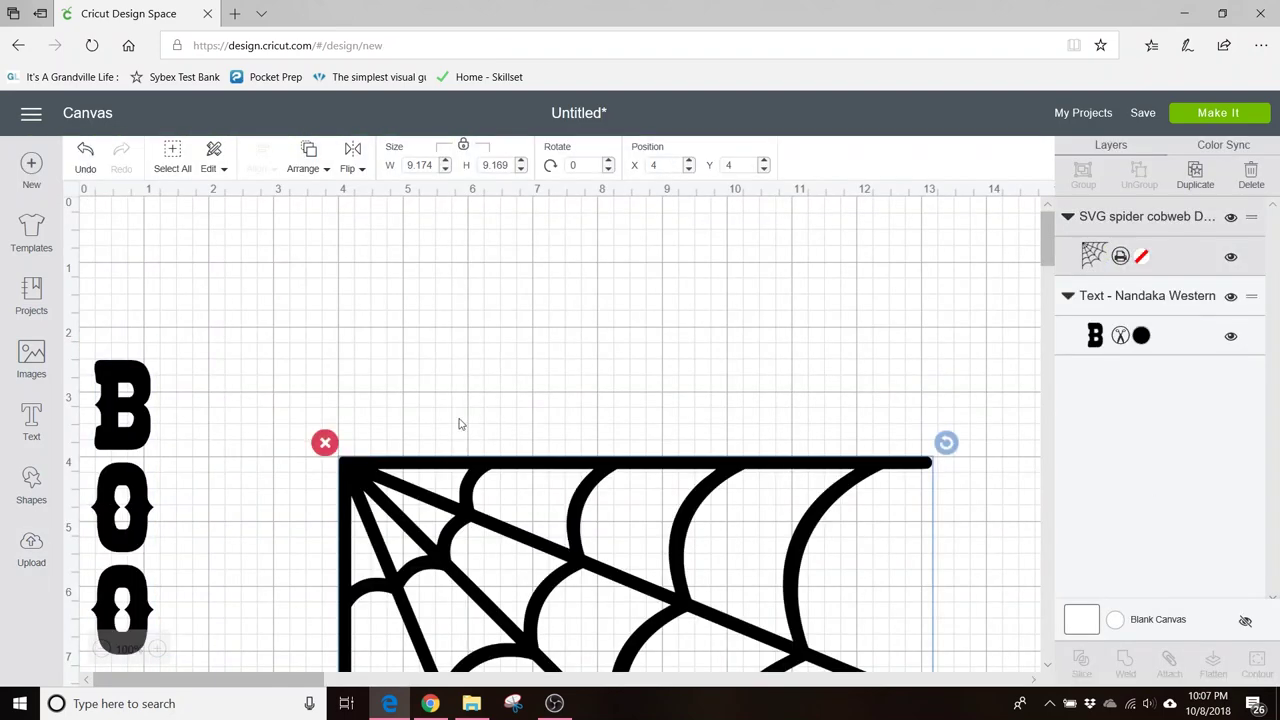
Step: Flip the cobweb horizontally and move it up beside the BOO text
left_click(355, 152)
left_click(357, 200)
left_click_drag(562, 511, 414, 307)
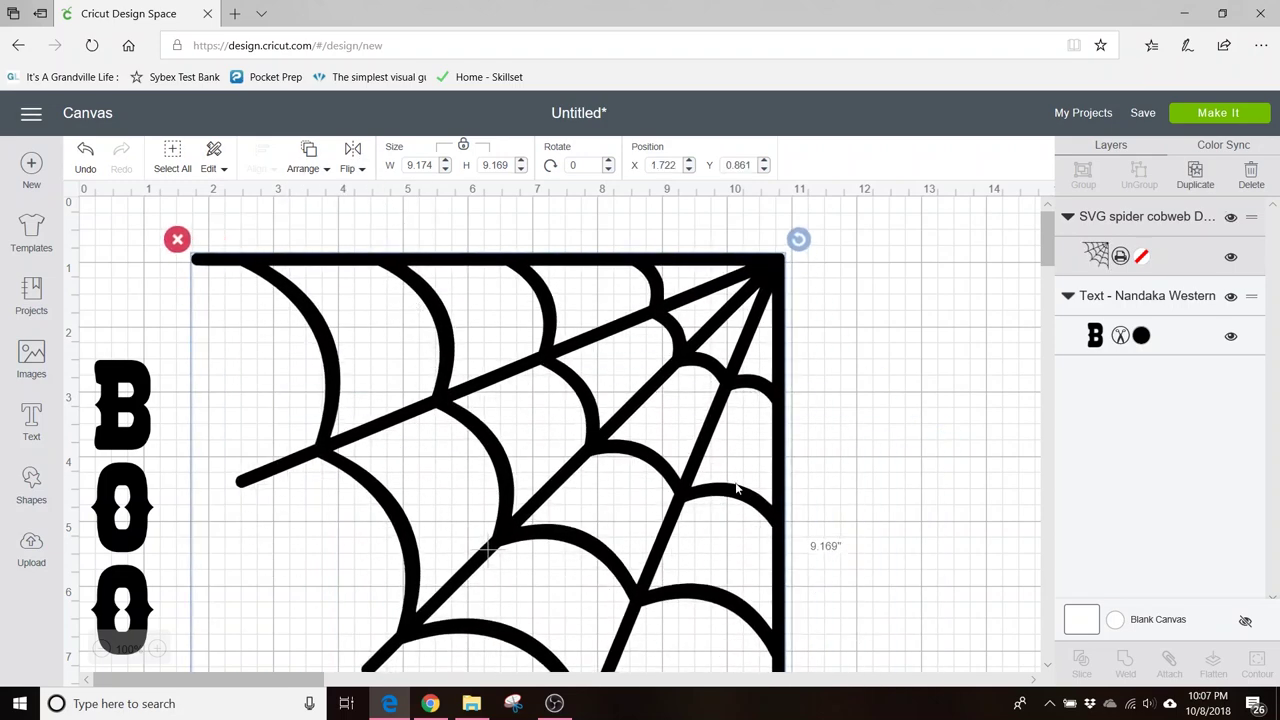
Step: Shrink the cobweb to about 2.28 in square and place it over the upper end of the BOO text
scroll(740, 490, "down", 5)
left_click_drag(798, 657, 389, 160)
scroll(448, 391, "down", 3)
scroll(448, 391, "up", 6)
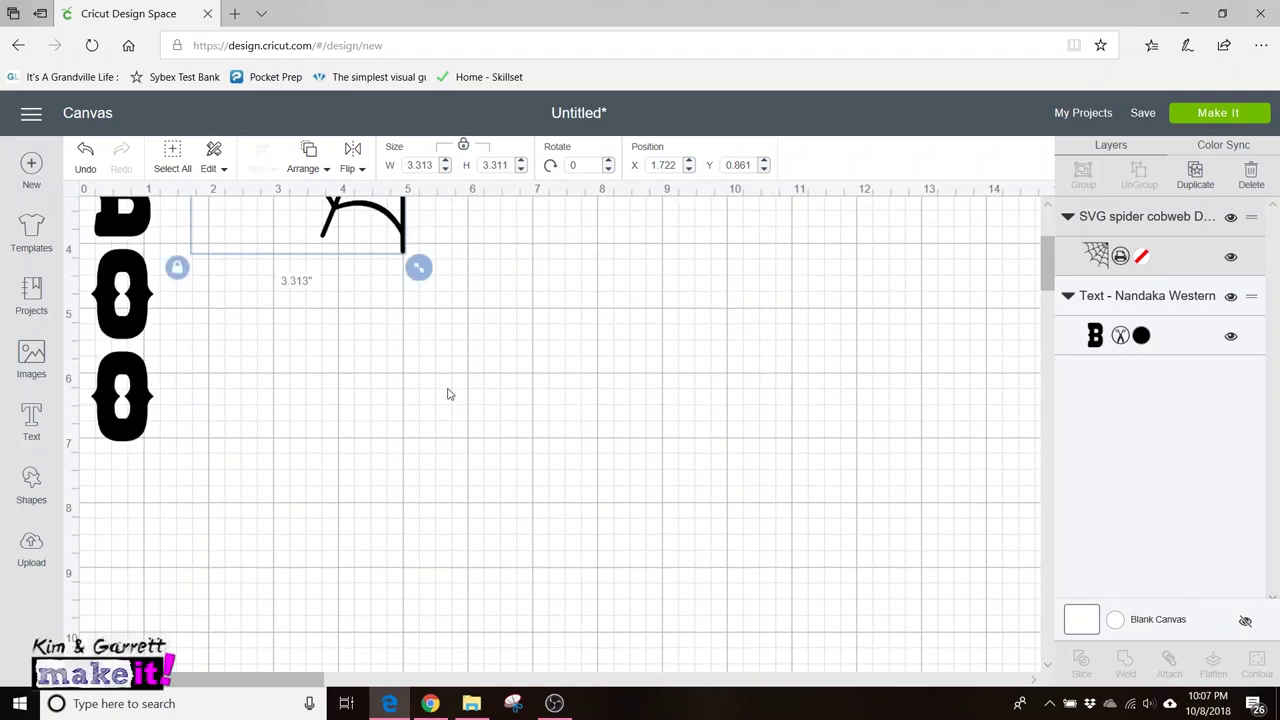
left_click_drag(324, 310, 241, 301)
left_click_drag(337, 480, 248, 388)
left_click_drag(220, 325, 205, 356)
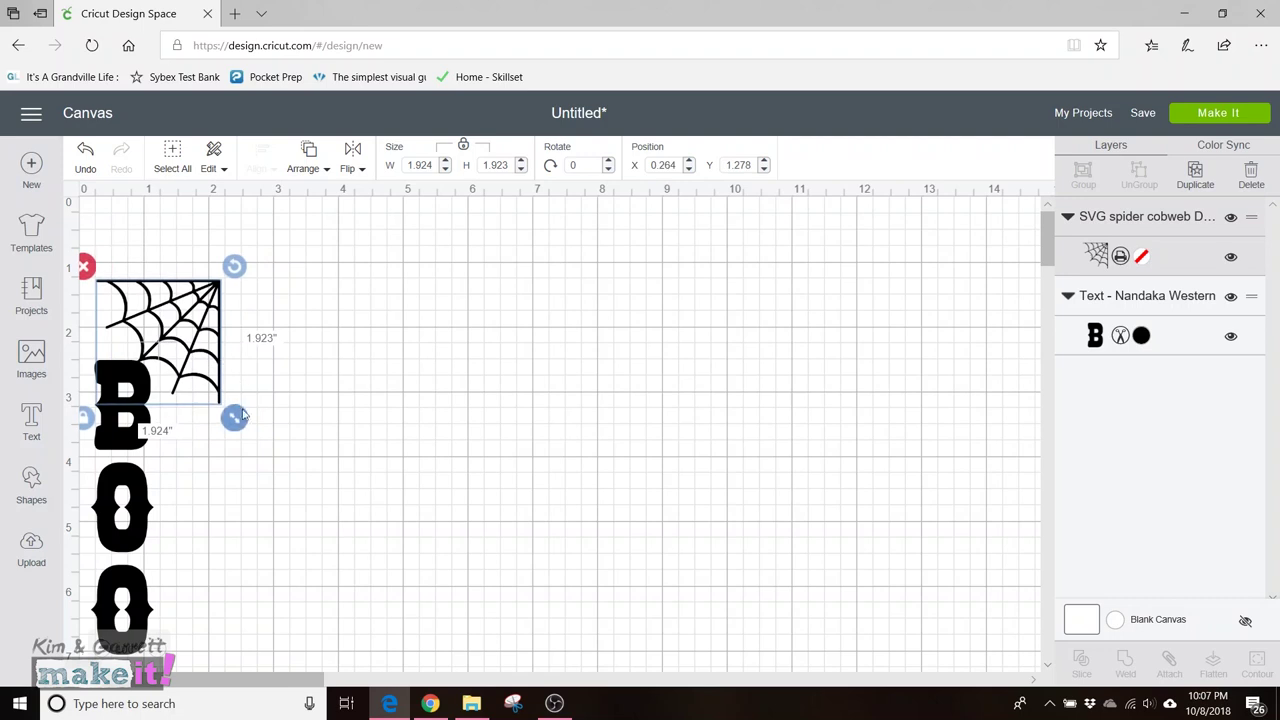
left_click_drag(234, 418, 269, 457)
left_click_drag(217, 377, 206, 345)
left_click(360, 435)
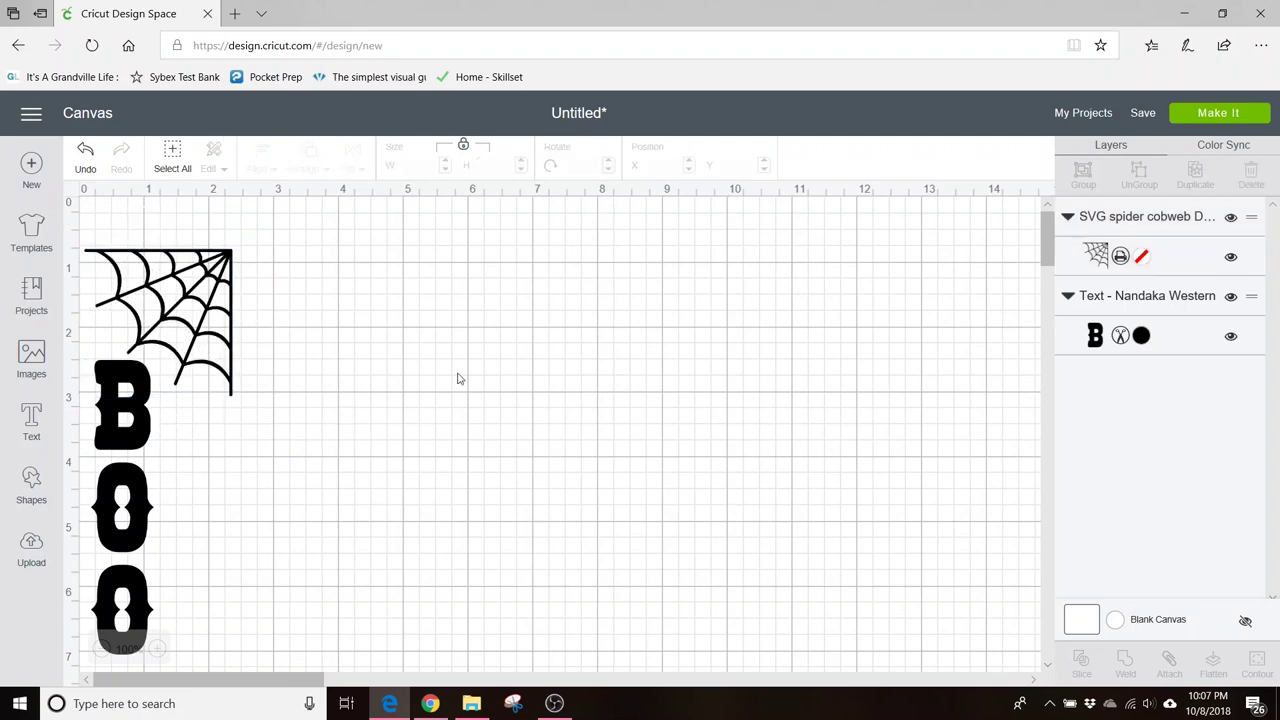
Step: Insert the previously uploaded image of the round spider hanging from a thread
left_click(39, 545)
scroll(642, 493, "down", 2)
left_click(759, 455)
key("Return")
Step: Shrink the spider to about 1.23 by 1.29 in and hang it from the cobweb beside the letter B
scroll(905, 395, "down", 5)
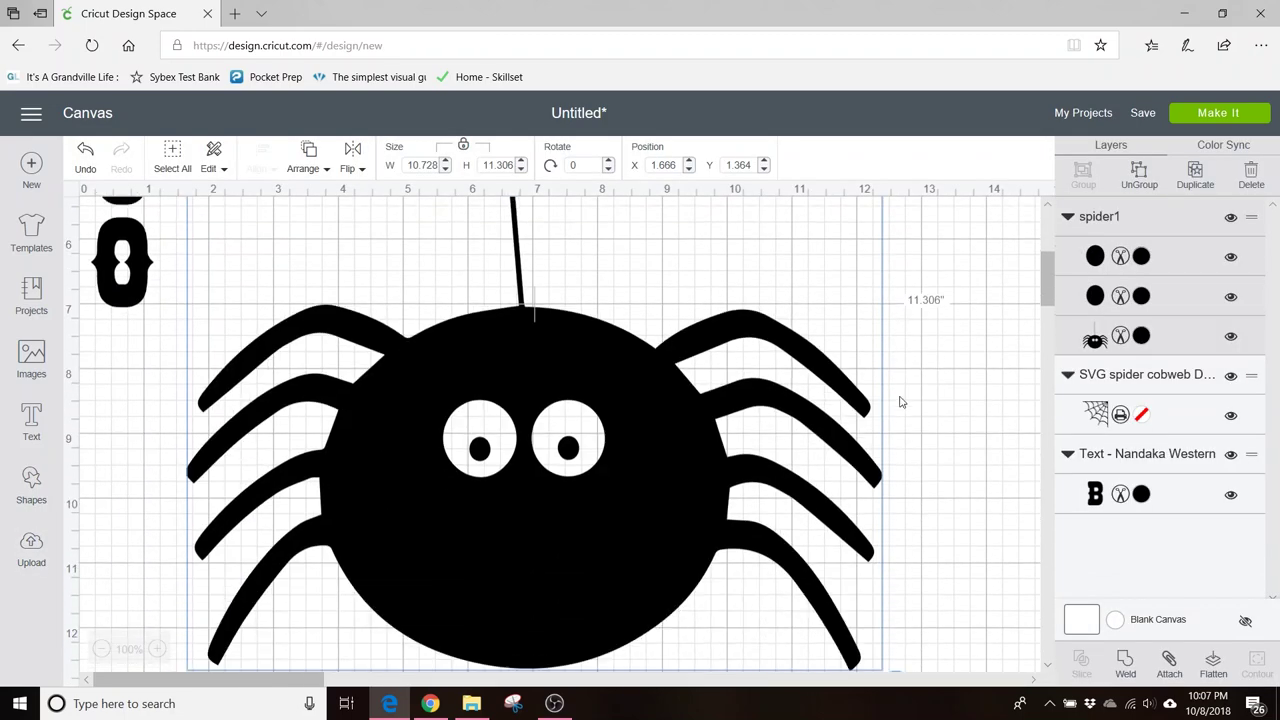
left_click_drag(897, 543, 573, 208)
scroll(289, 231, "up", 4)
left_click_drag(572, 548, 350, 232)
scroll(372, 338, "up", 3)
left_click_drag(340, 447, 206, 449)
left_click(228, 372)
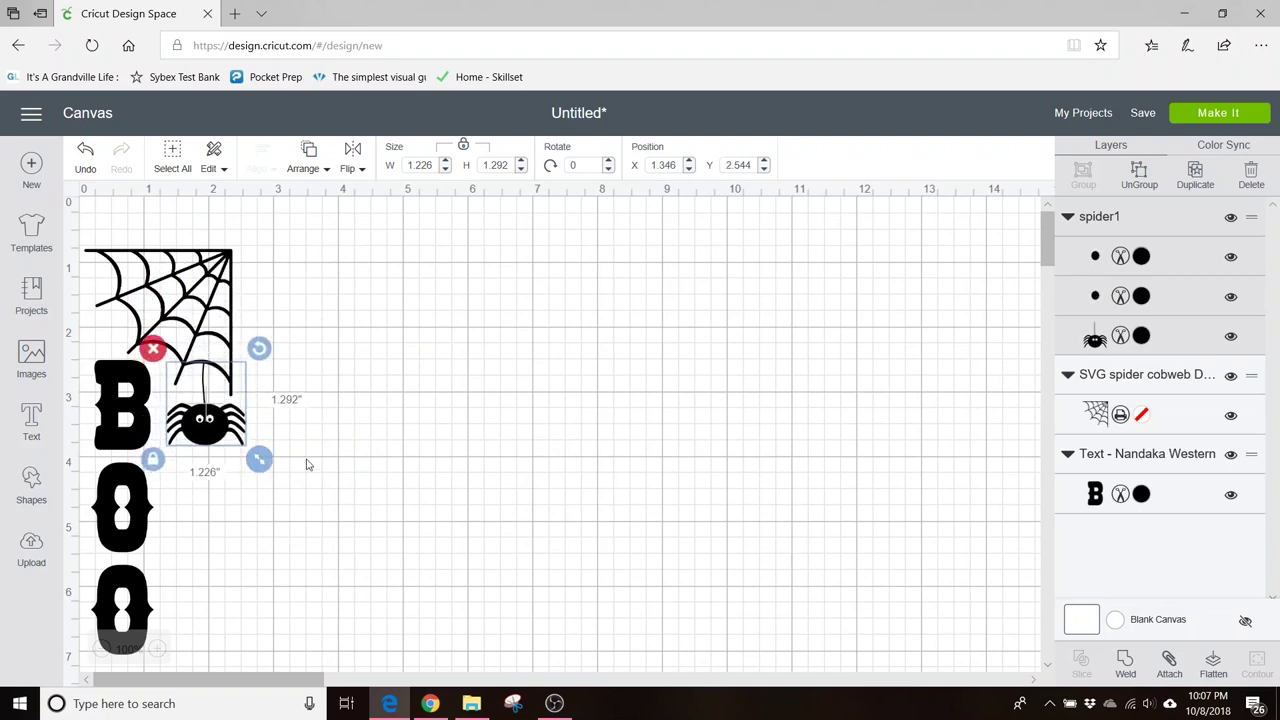
left_click(449, 406)
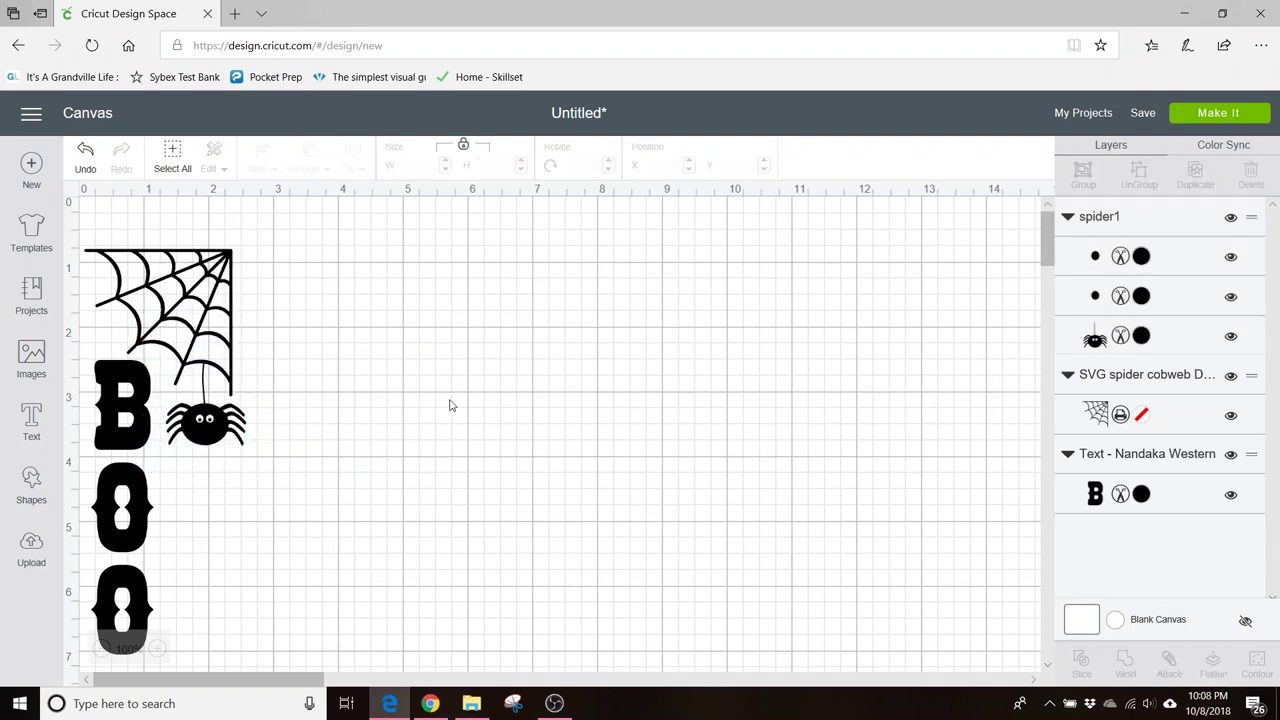
Step: Enlarge the spider to about 2.99 by 3.15 in on the empty canvas area and ungroup its layers
left_click_drag(220, 440, 700, 566)
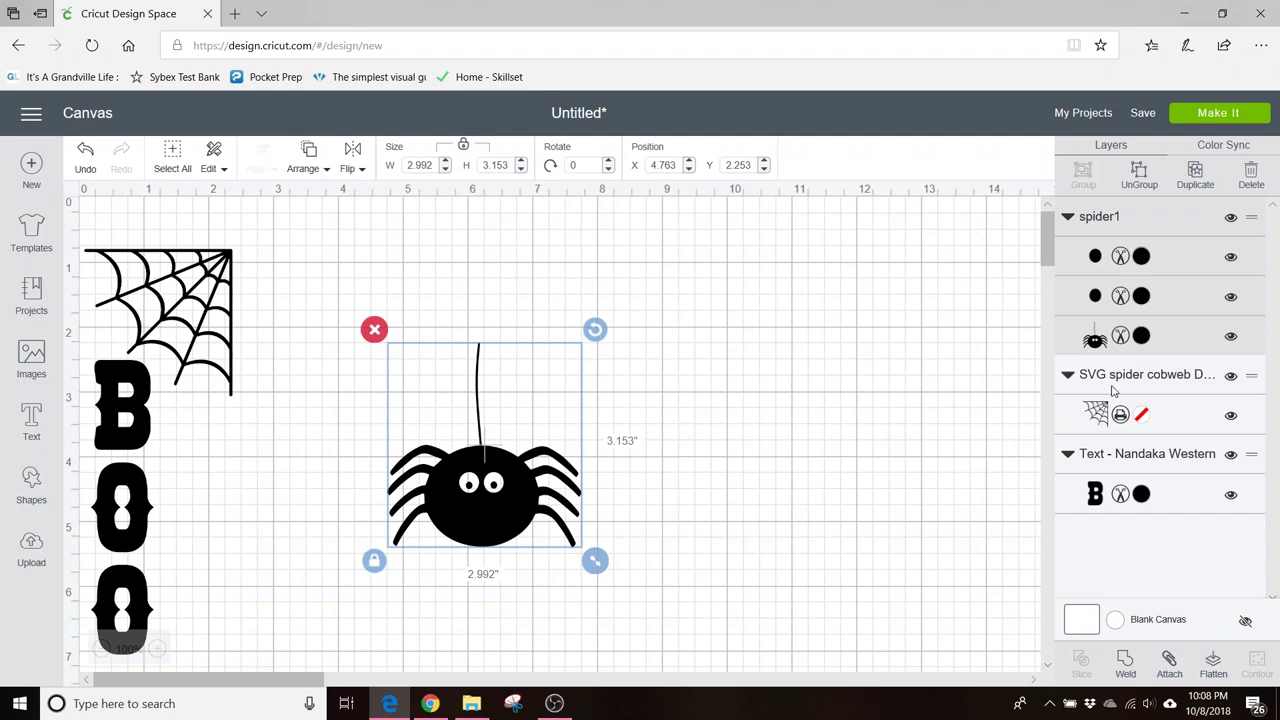
left_click(1140, 176)
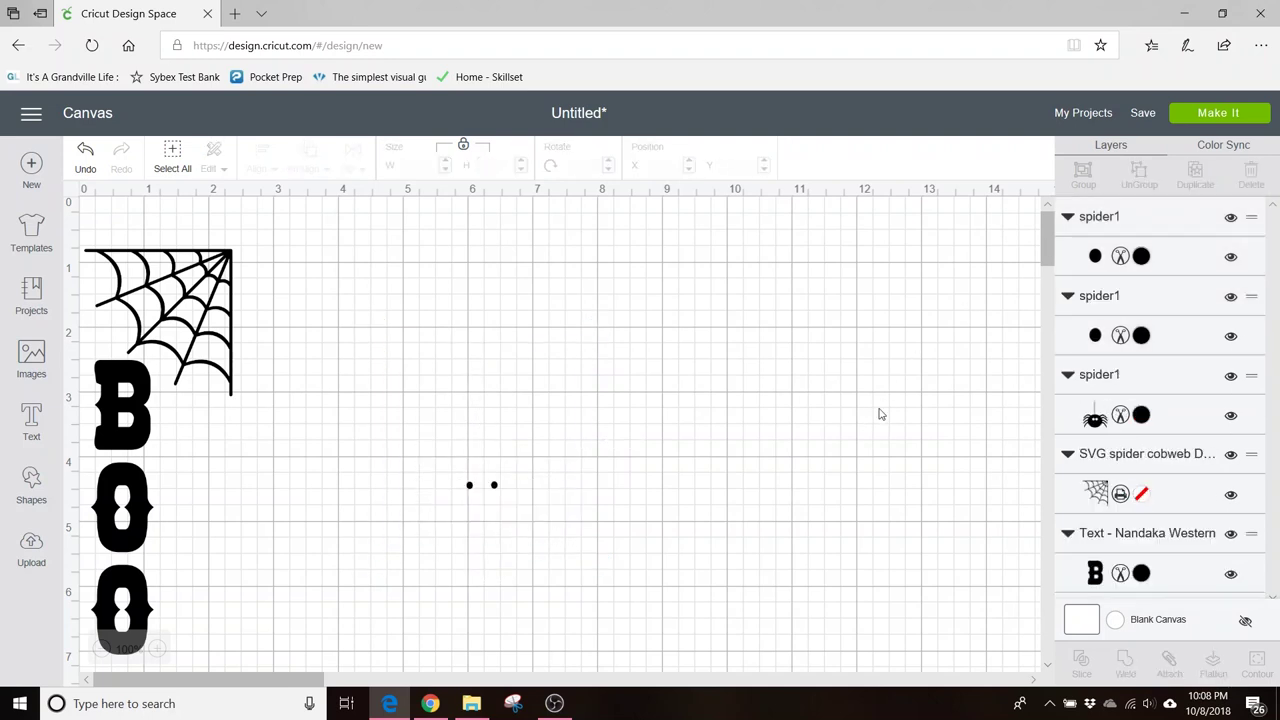
Step: Add a square and reshape it to about 0.97 by 1.86 in so it covers only the spider's thread
left_click(31, 485)
left_click(104, 356)
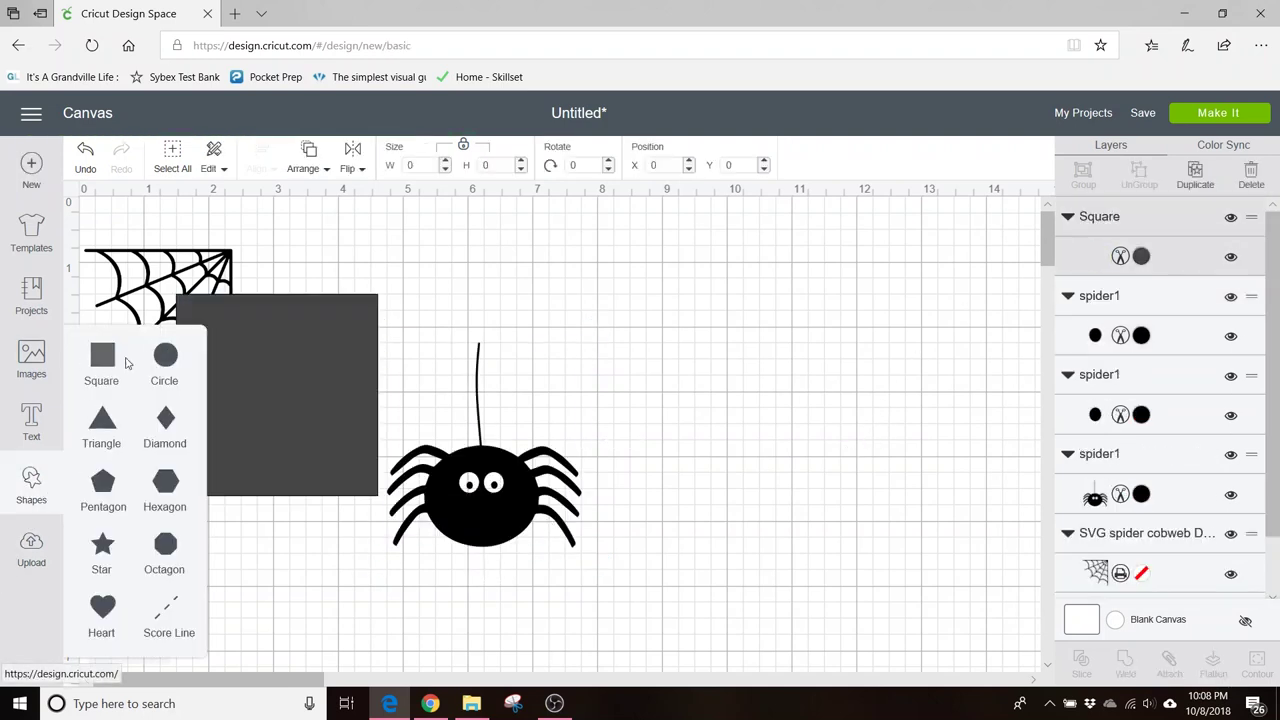
left_click_drag(306, 374, 484, 313)
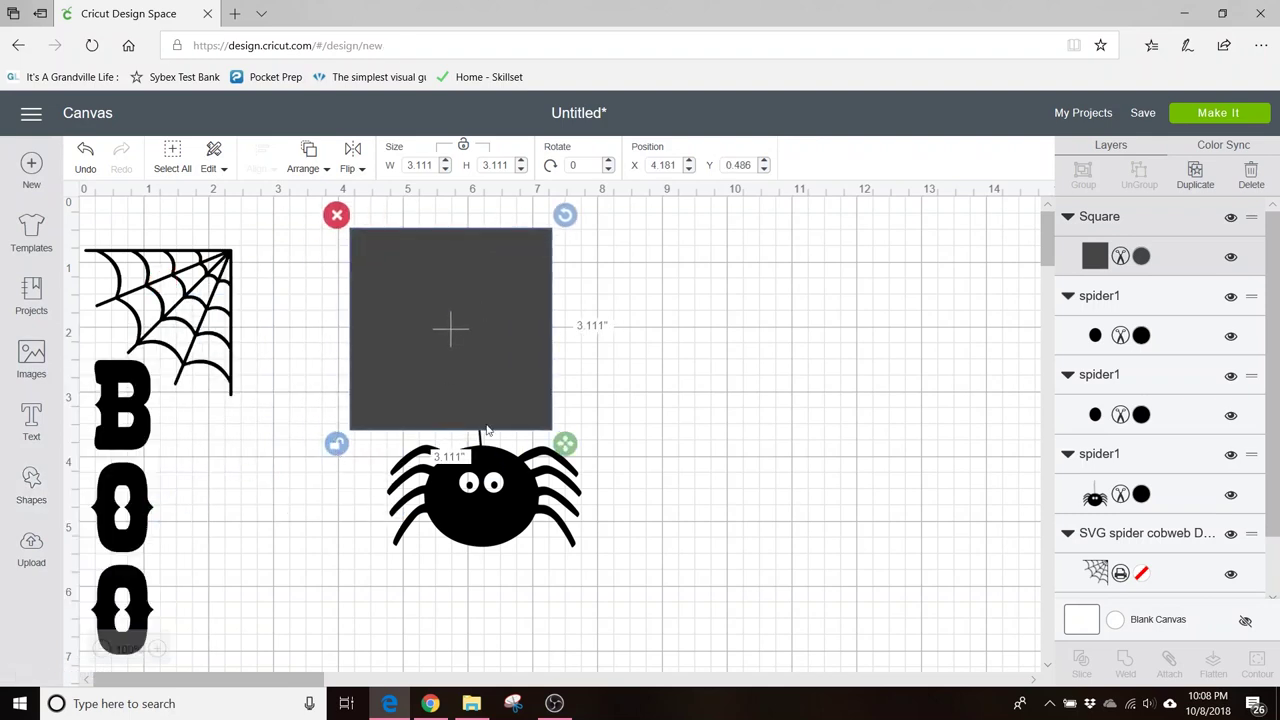
left_click_drag(565, 443, 505, 416)
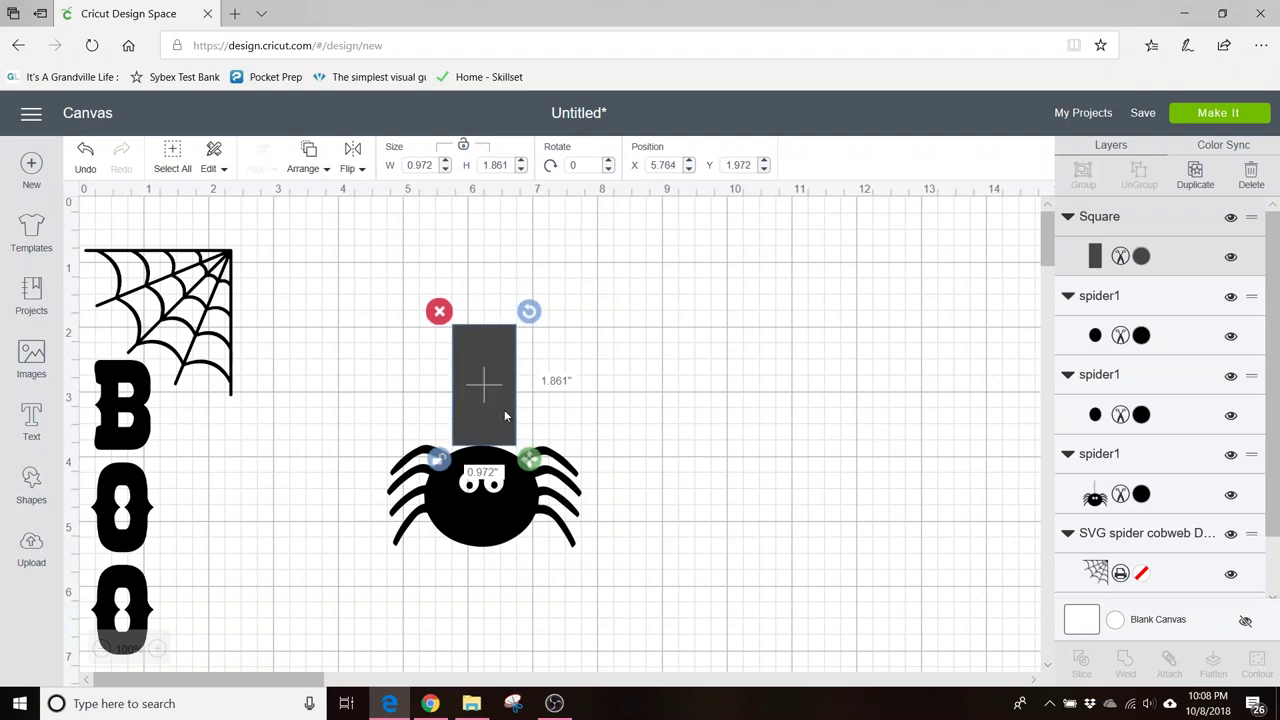
Step: Slice the spider with the overlapping rectangle and delete the leftover rectangle
left_click(493, 532, "shift")
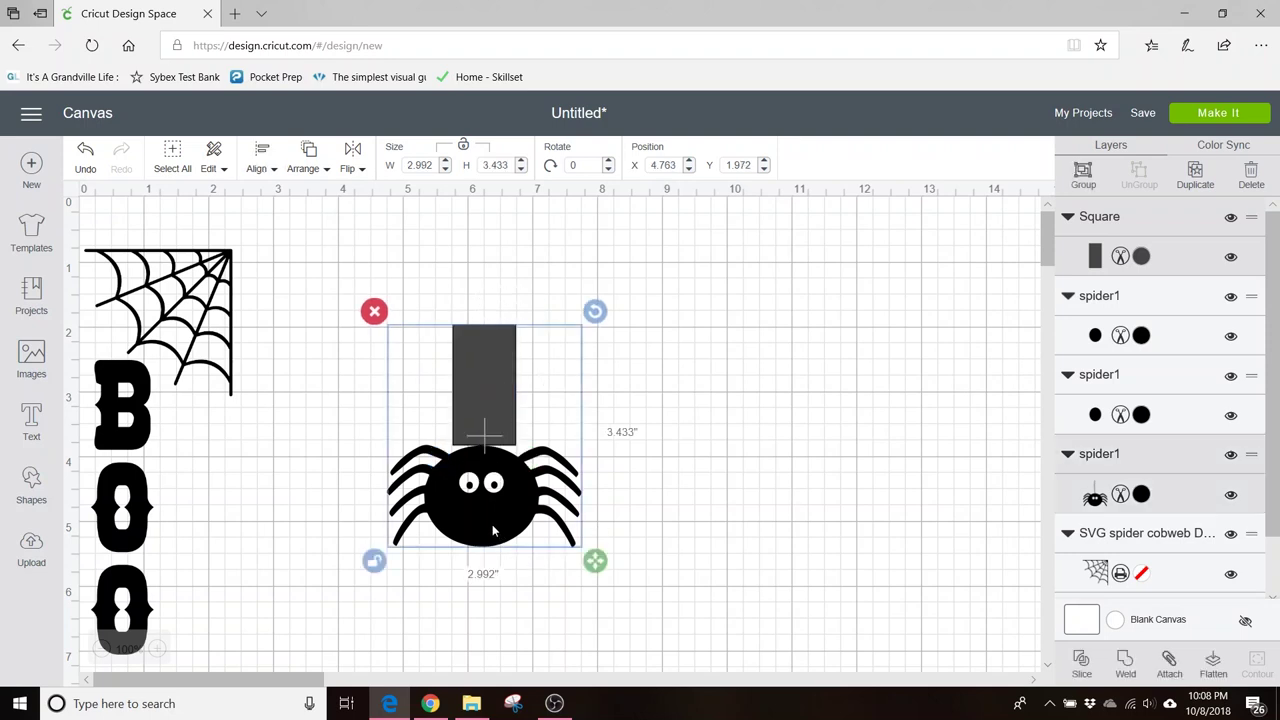
left_click(1082, 660)
left_click(509, 423)
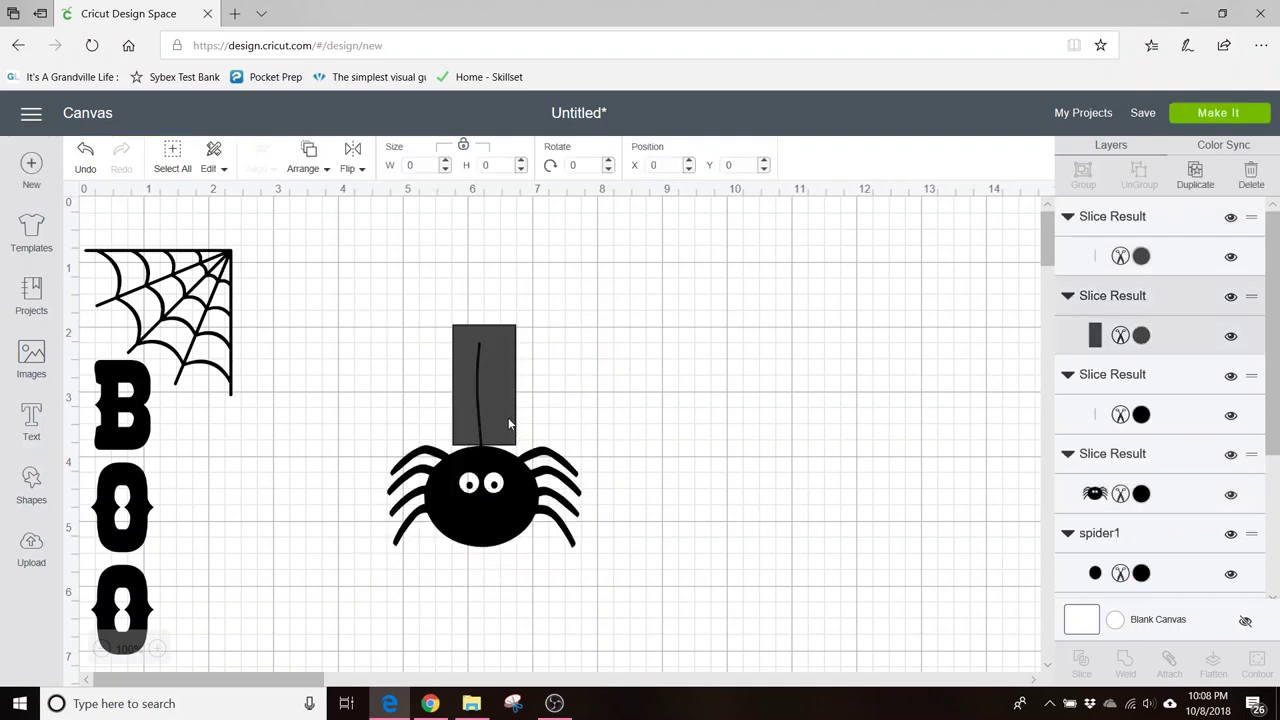
key("Delete")
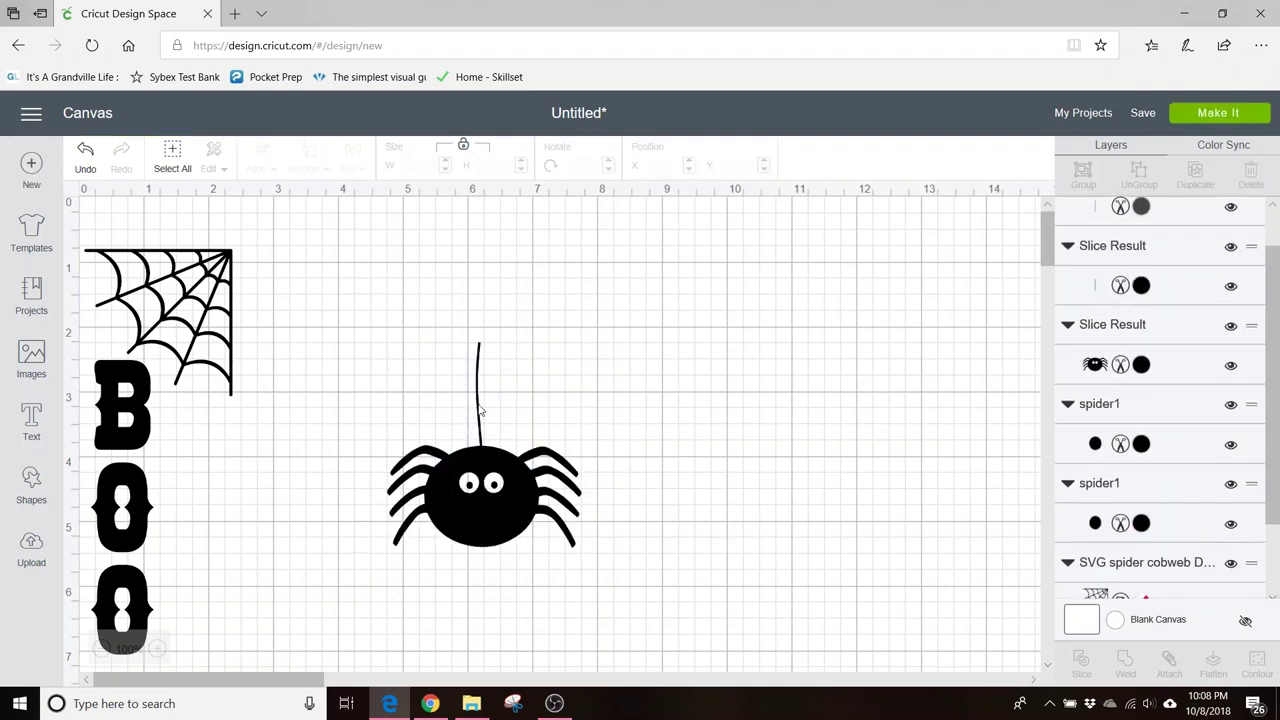
Step: Delete both sliced thread pieces above the spider's body
left_click(479, 410)
key("Delete")
left_click(478, 385)
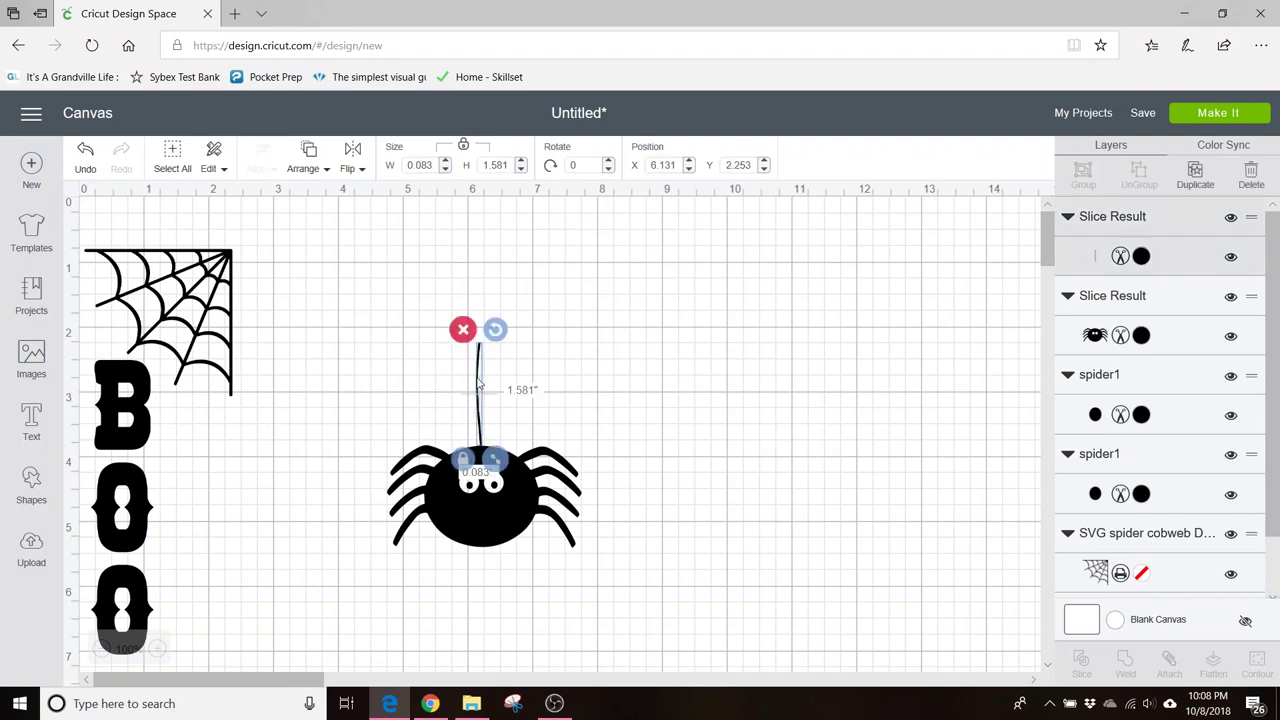
key("Delete")
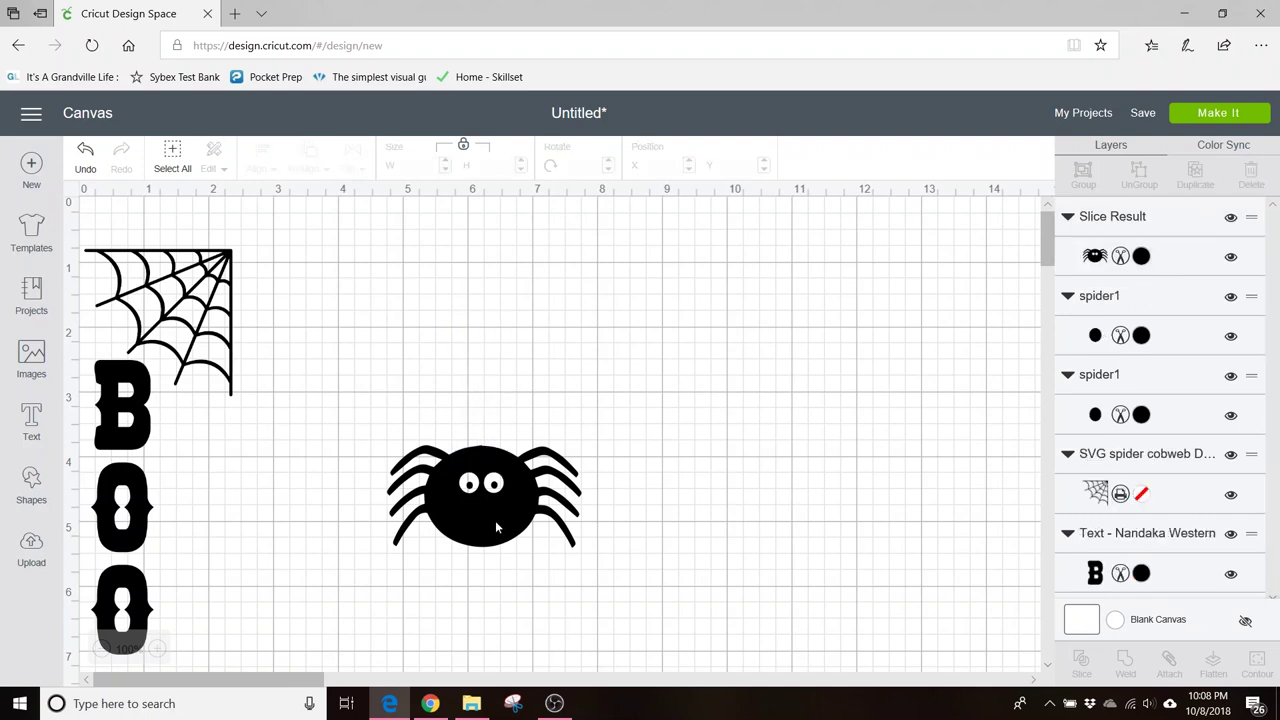
Step: Group the spider's body and pupils, shrink the group to about 0.99 by 0.52 in, and place it below the cobweb
left_click_drag(352, 432, 640, 584)
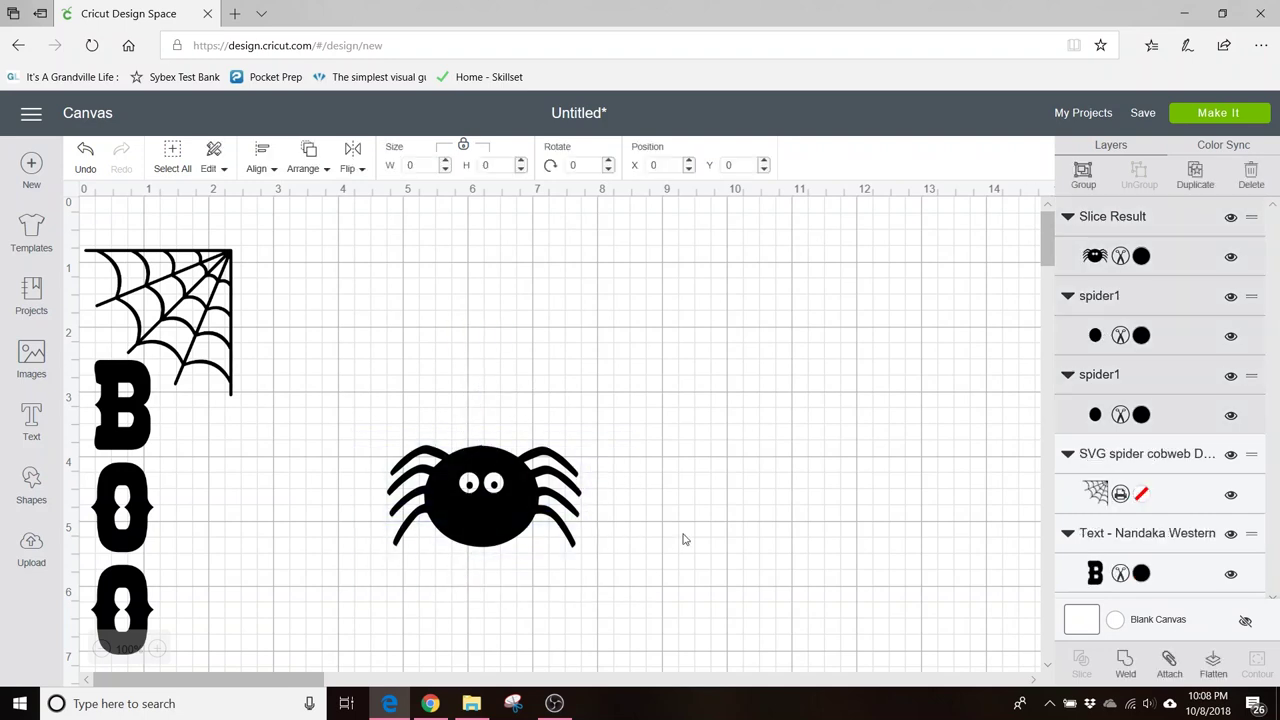
key("ctrl+g")
left_click_drag(595, 560, 452, 510)
left_click_drag(411, 458, 214, 455)
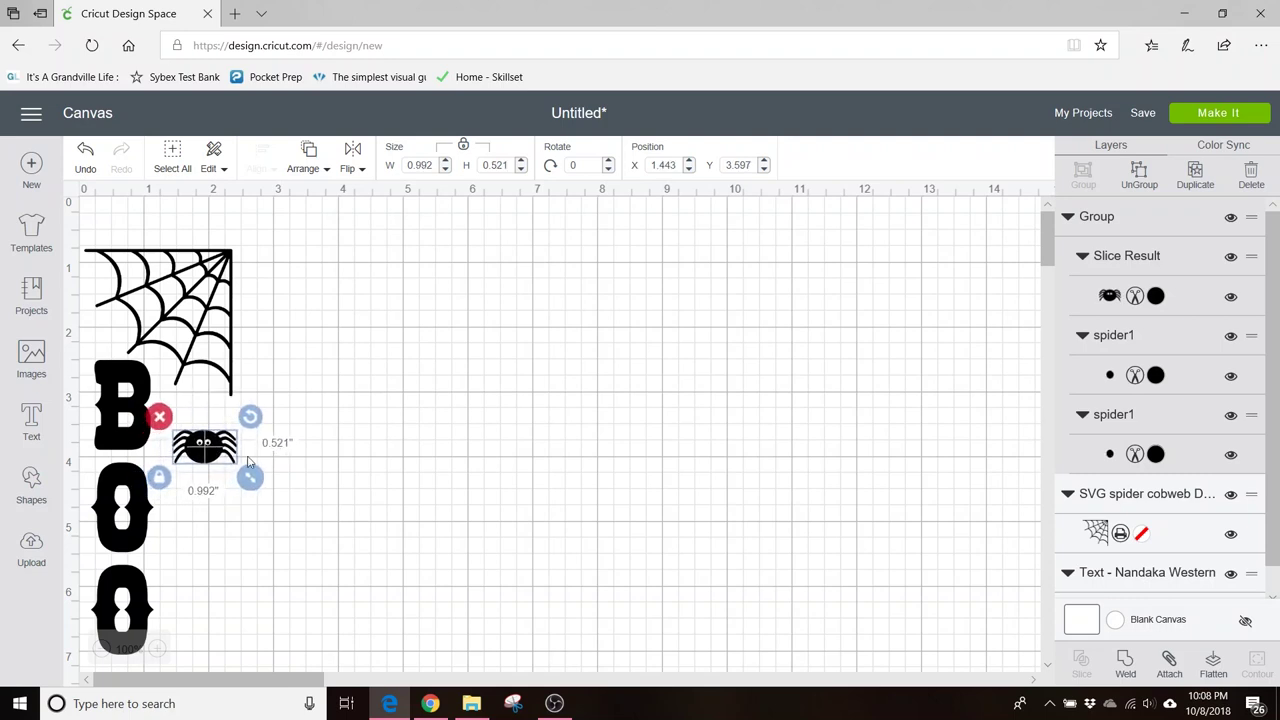
left_click(183, 480)
Step: Add another square and reshape it into a thin vertical line about 0.04 by 2.83 in
left_click(30, 485)
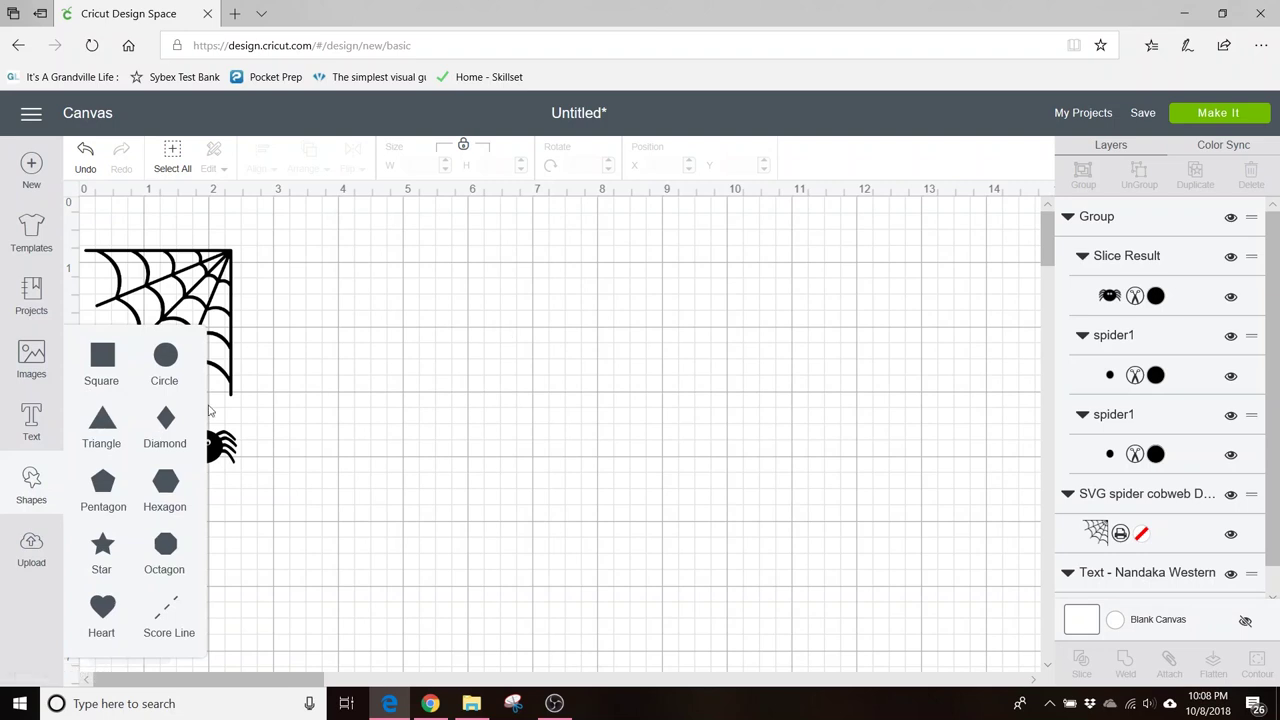
left_click(101, 356)
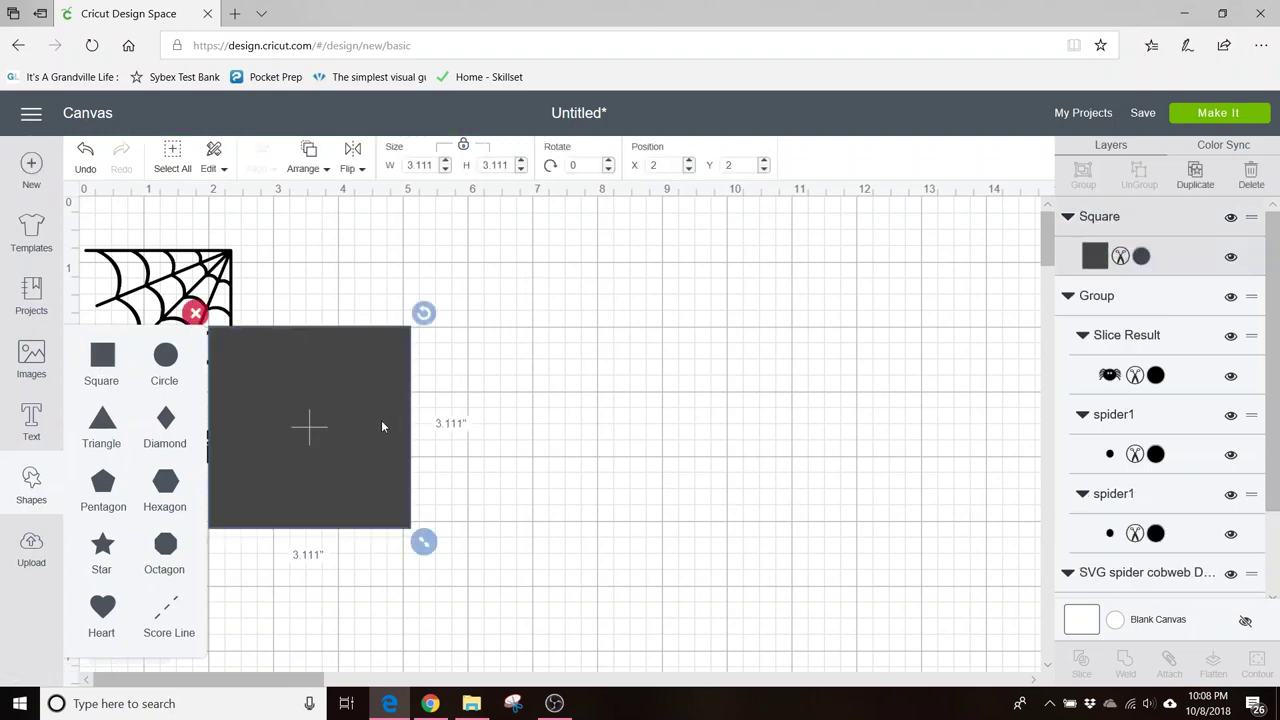
left_click_drag(386, 418, 539, 380)
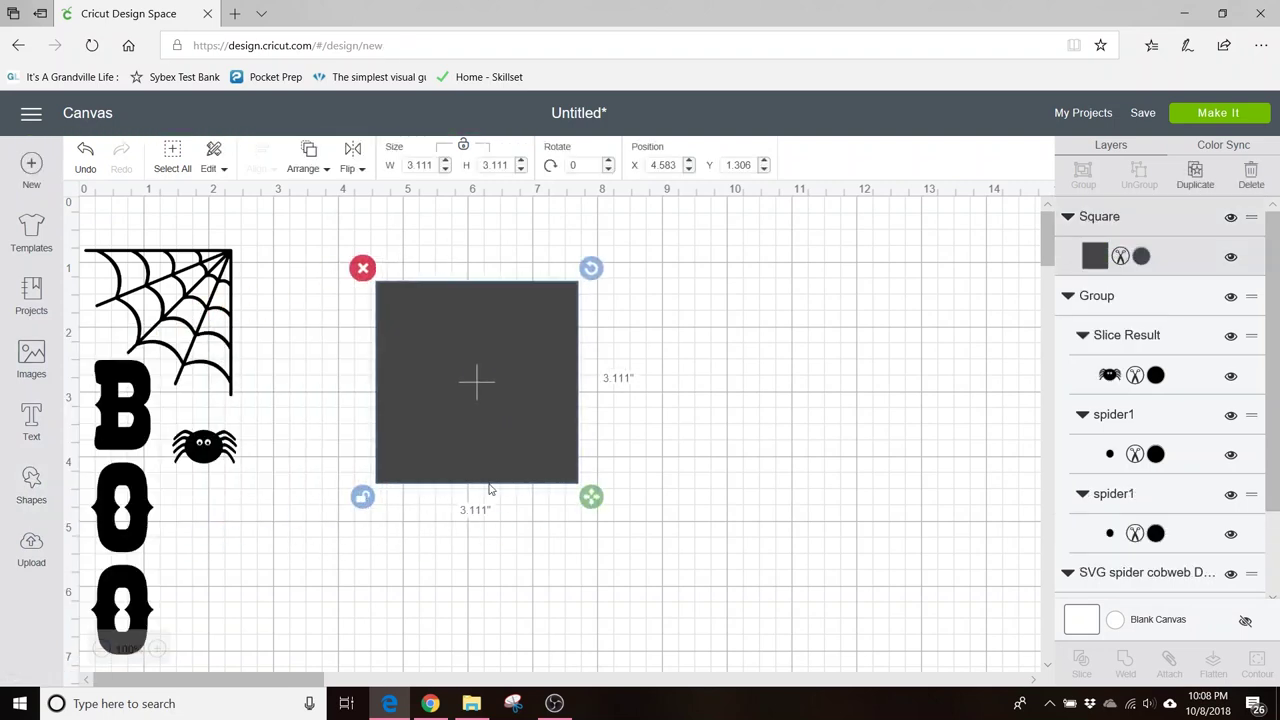
left_click_drag(579, 500, 392, 480)
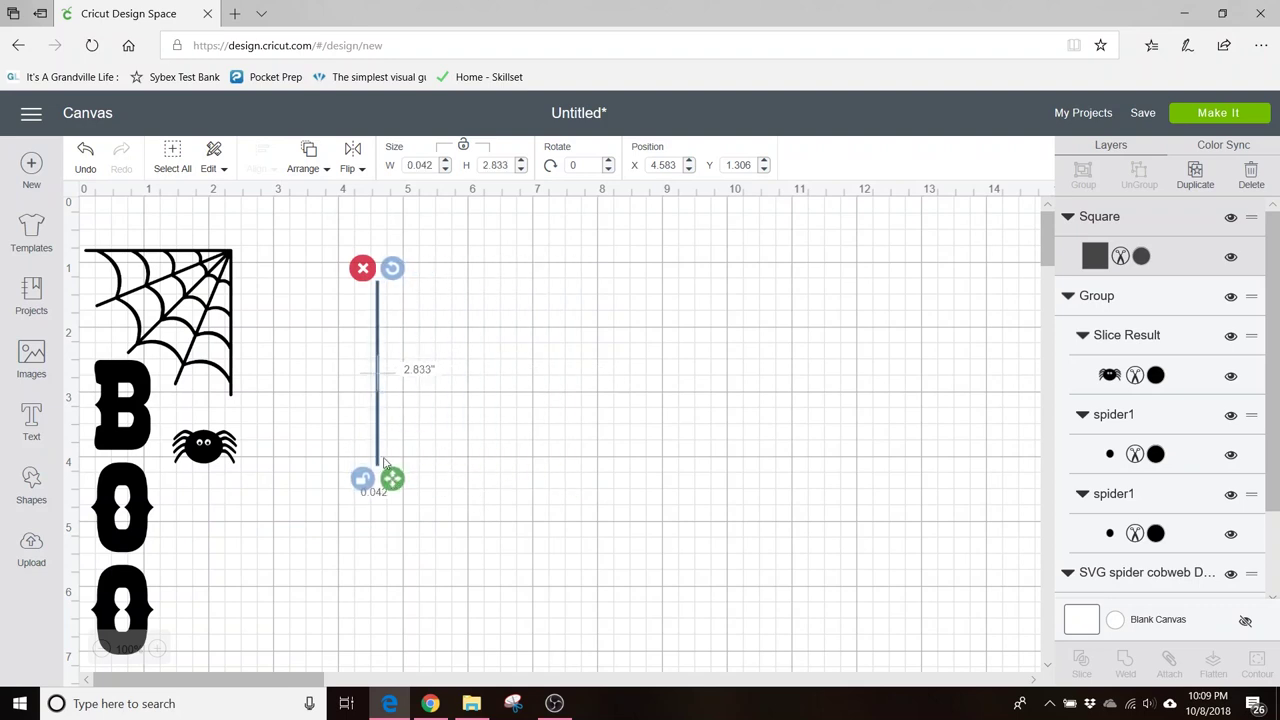
Step: Position the thin line as a new thread and shorten it to run from the cobweb to the spider's head
left_click_drag(378, 377, 205, 460)
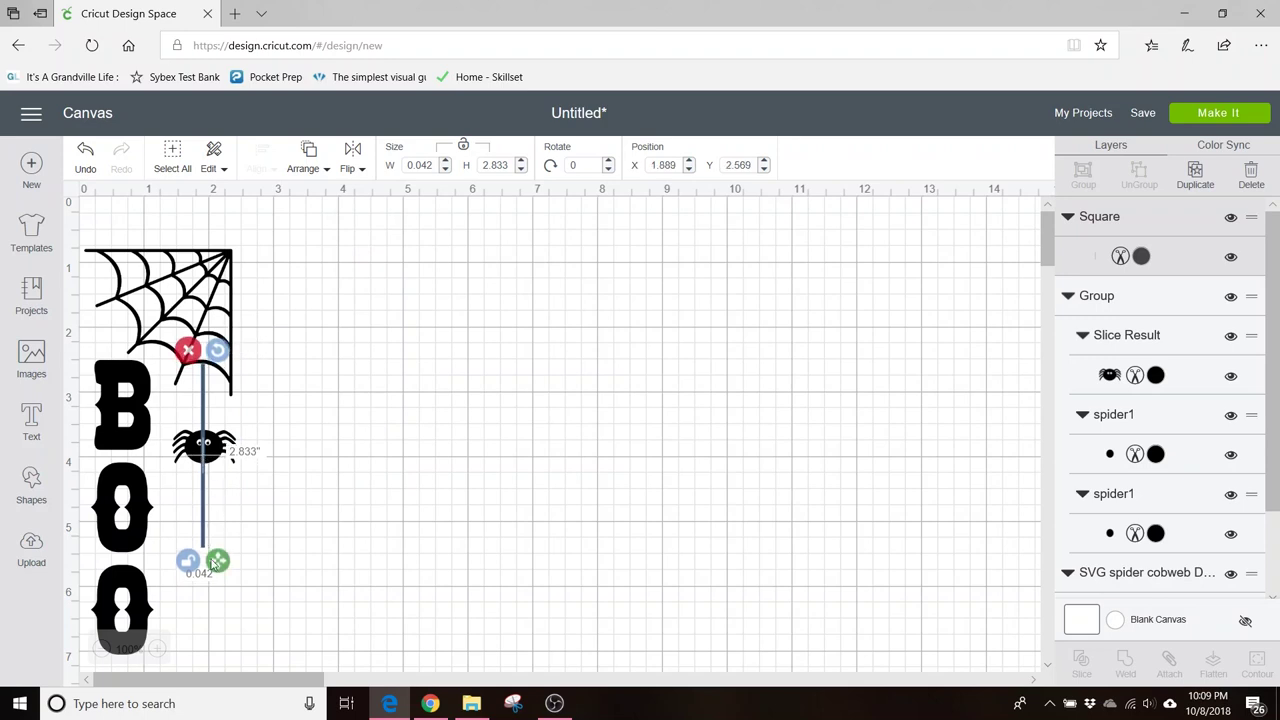
left_click_drag(218, 560, 218, 449)
left_click(282, 433)
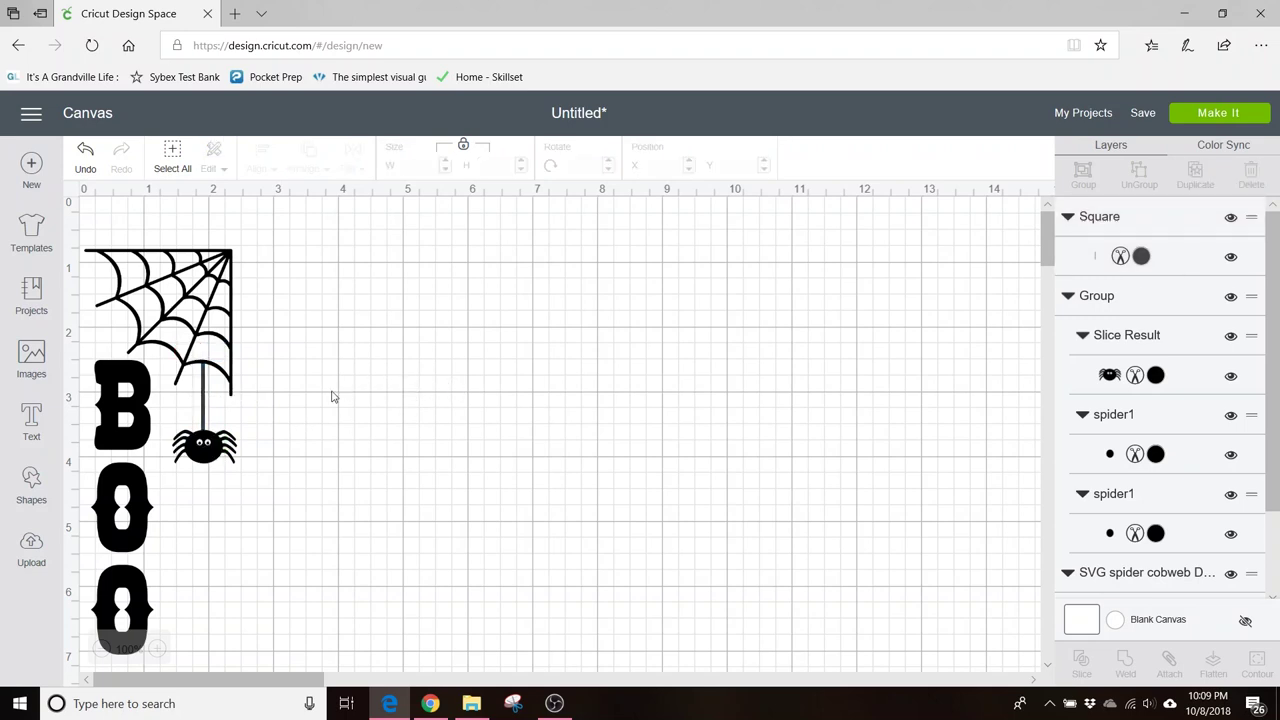
Step: Select the cobweb, thread, spider and BOO text and group them into one design
left_click(203, 326)
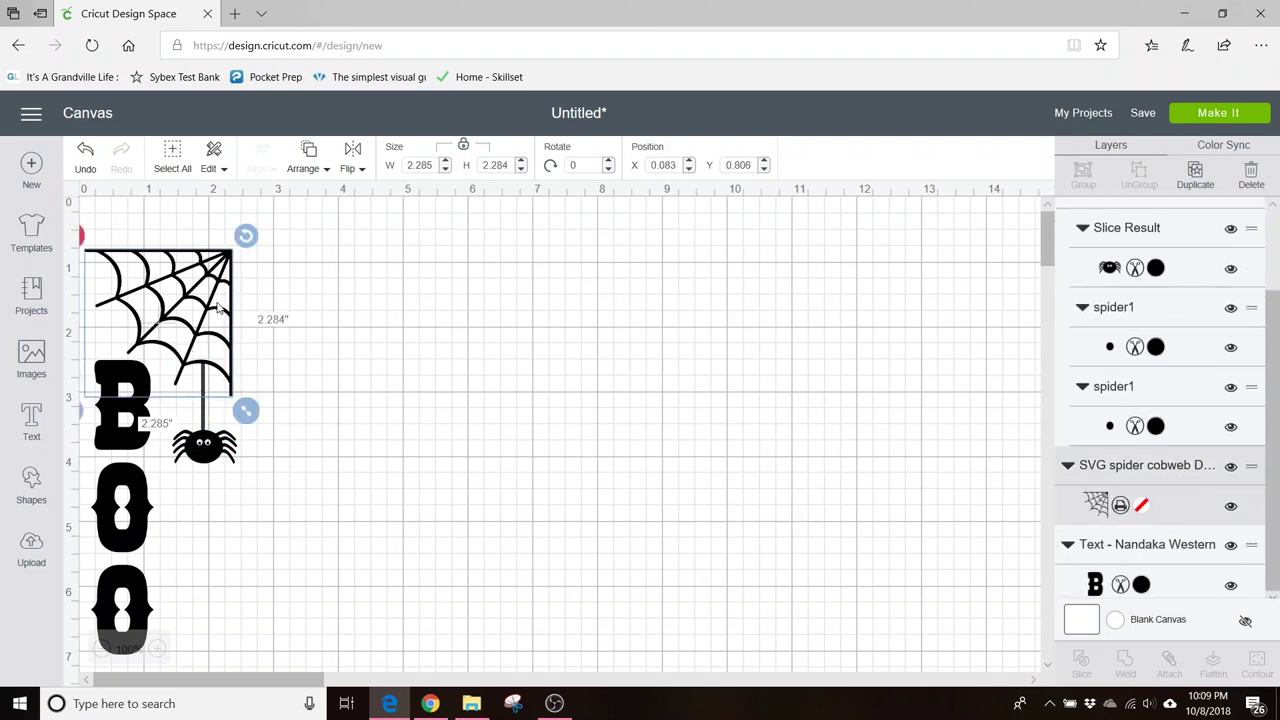
left_click(178, 155)
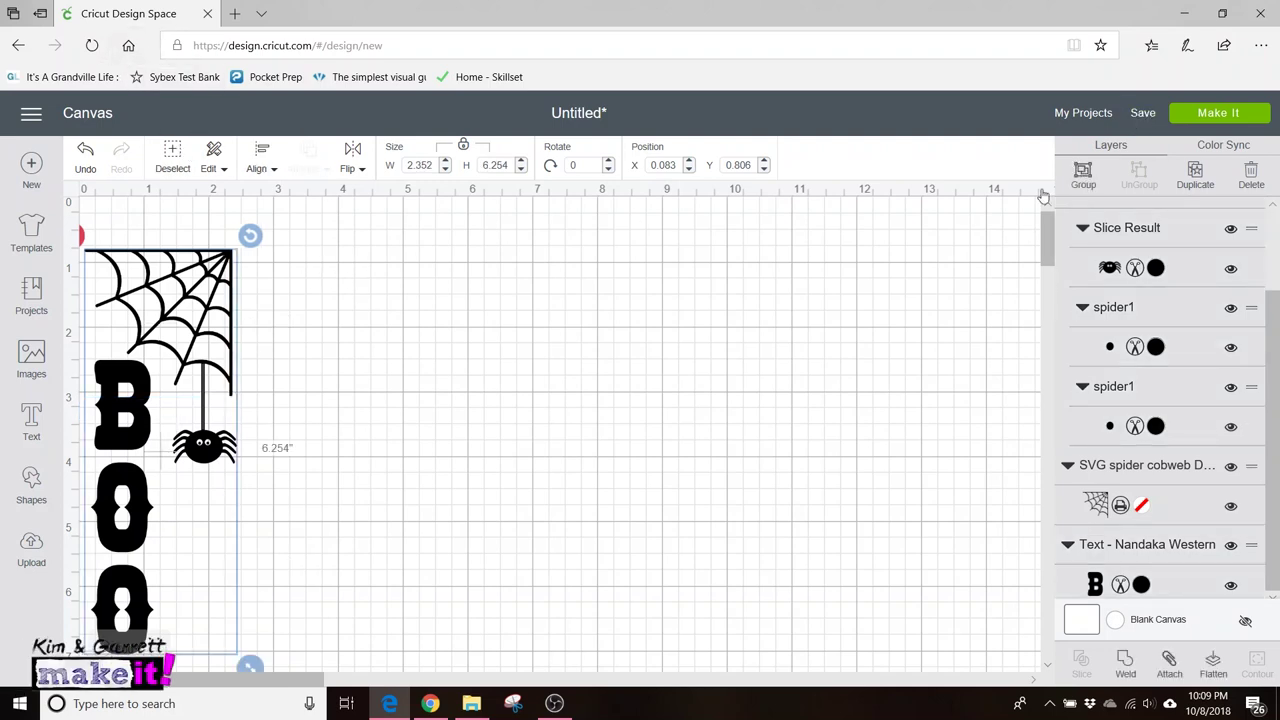
left_click(1083, 173)
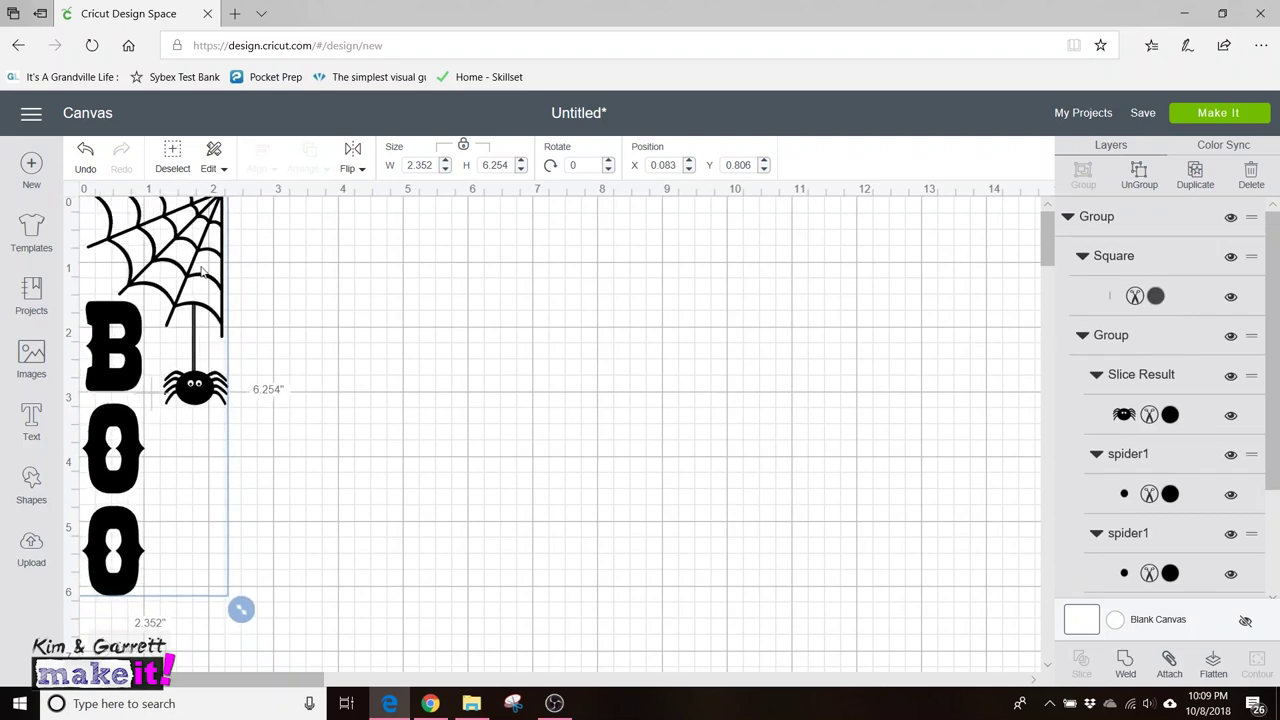
Step: Scale the grouped design proportionally, entering a width of 10.5 in followed by a height of 31 in
left_click(420, 165)
type("10.5")
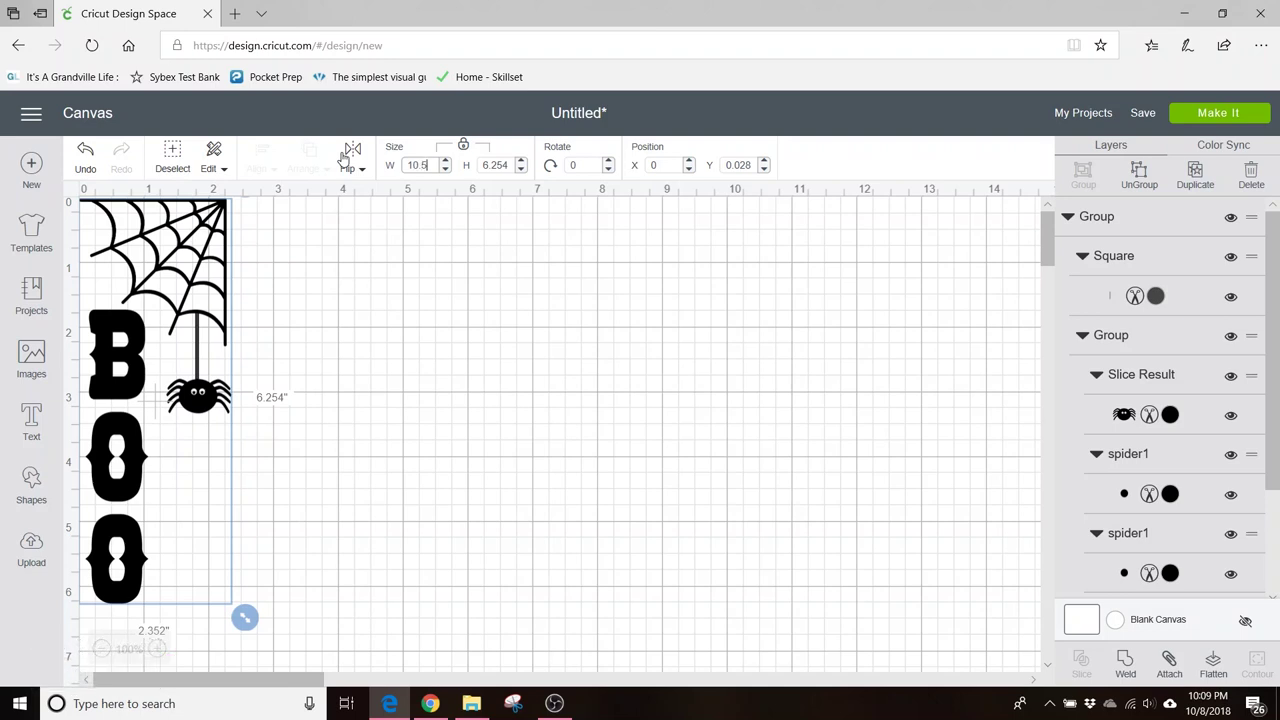
key("Tab")
type("31")
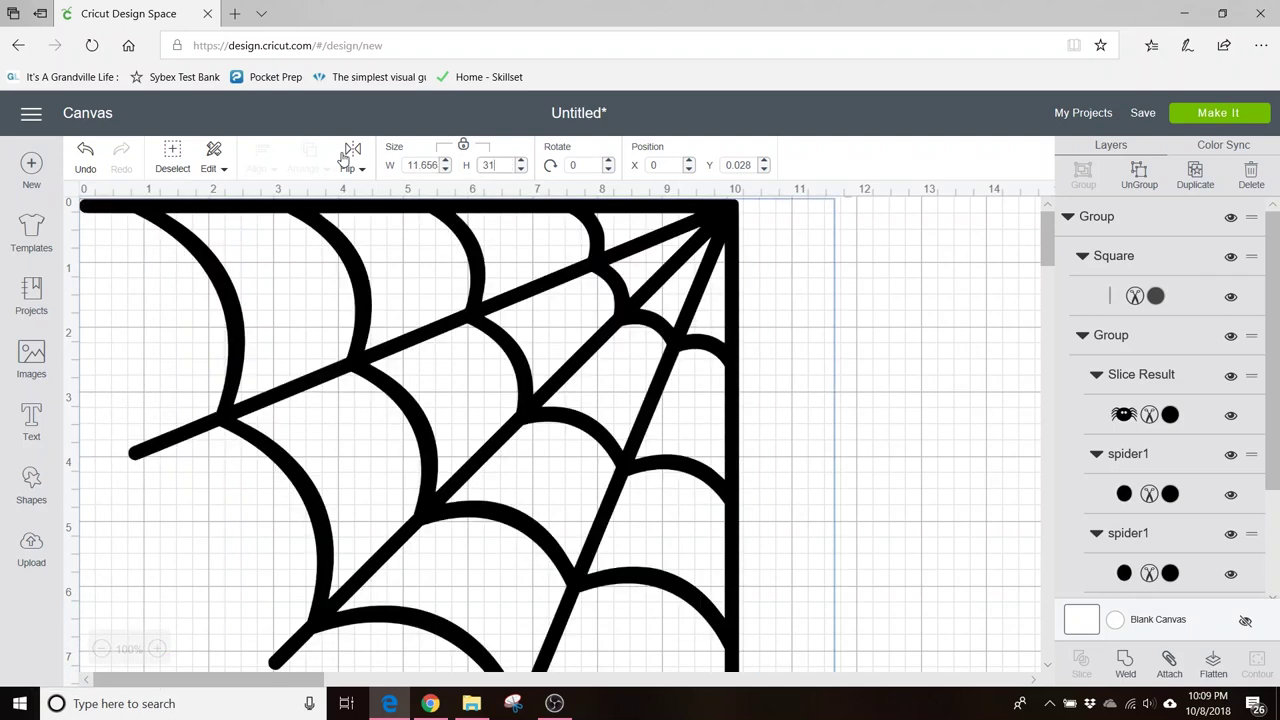
left_click(437, 165)
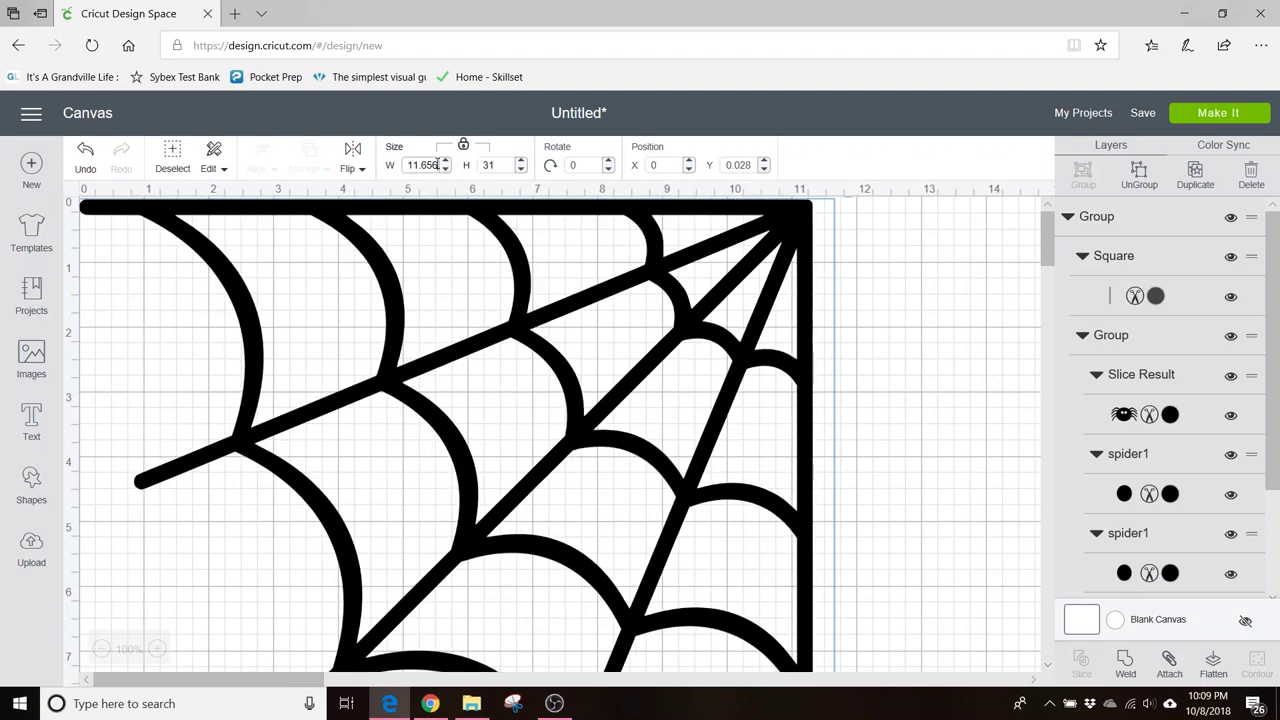
Step: Set the grouped design's height to 28 in with its proportions locked
left_click(496, 165)
type("28")
key("Return")
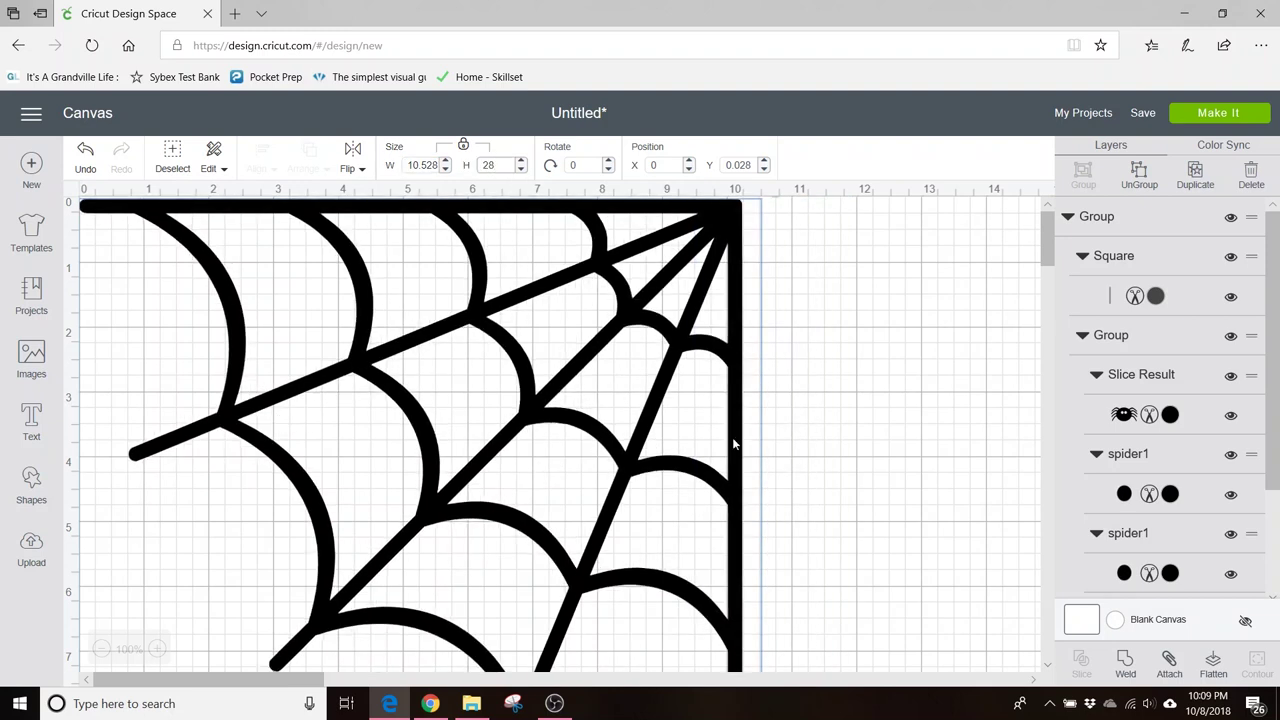
Step: Examine the resized design from the cobweb down to the last letter against its selection frame and the rulers
scroll(783, 468, "down", 8)
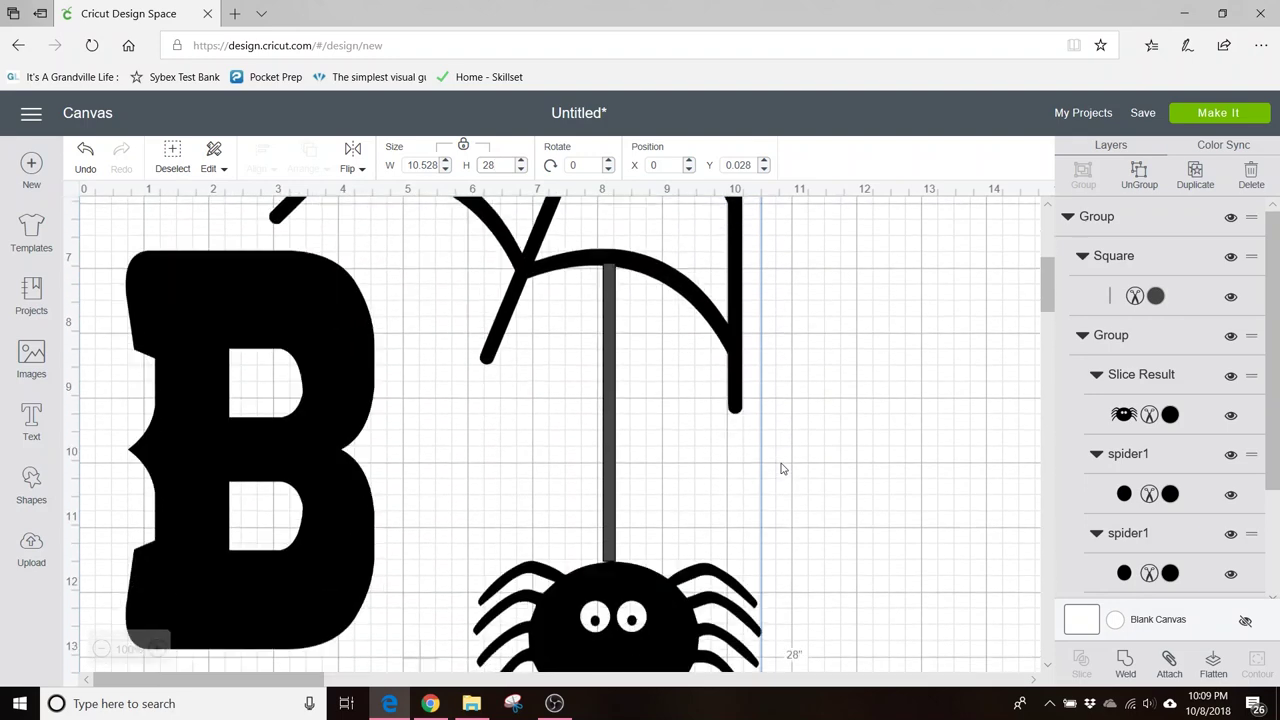
scroll(783, 468, "up", 4)
scroll(783, 468, "up", 6)
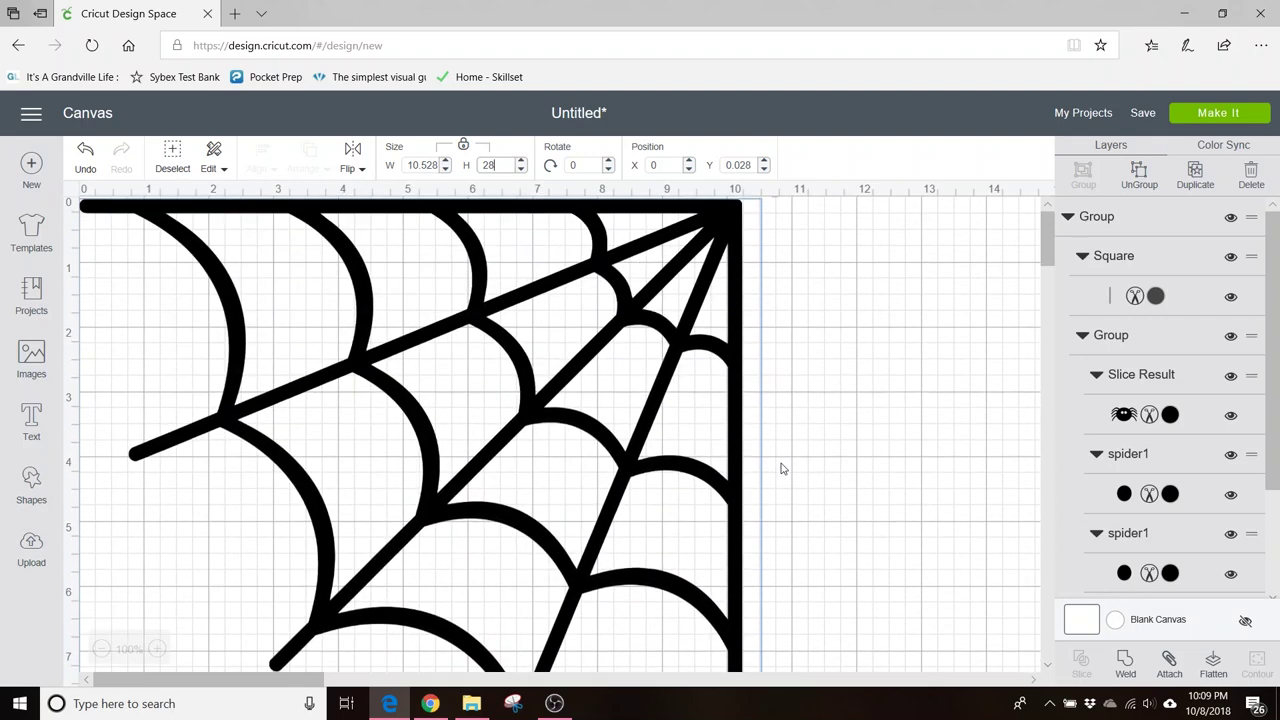
scroll(783, 468, "down", 12)
scroll(783, 468, "down", 15)
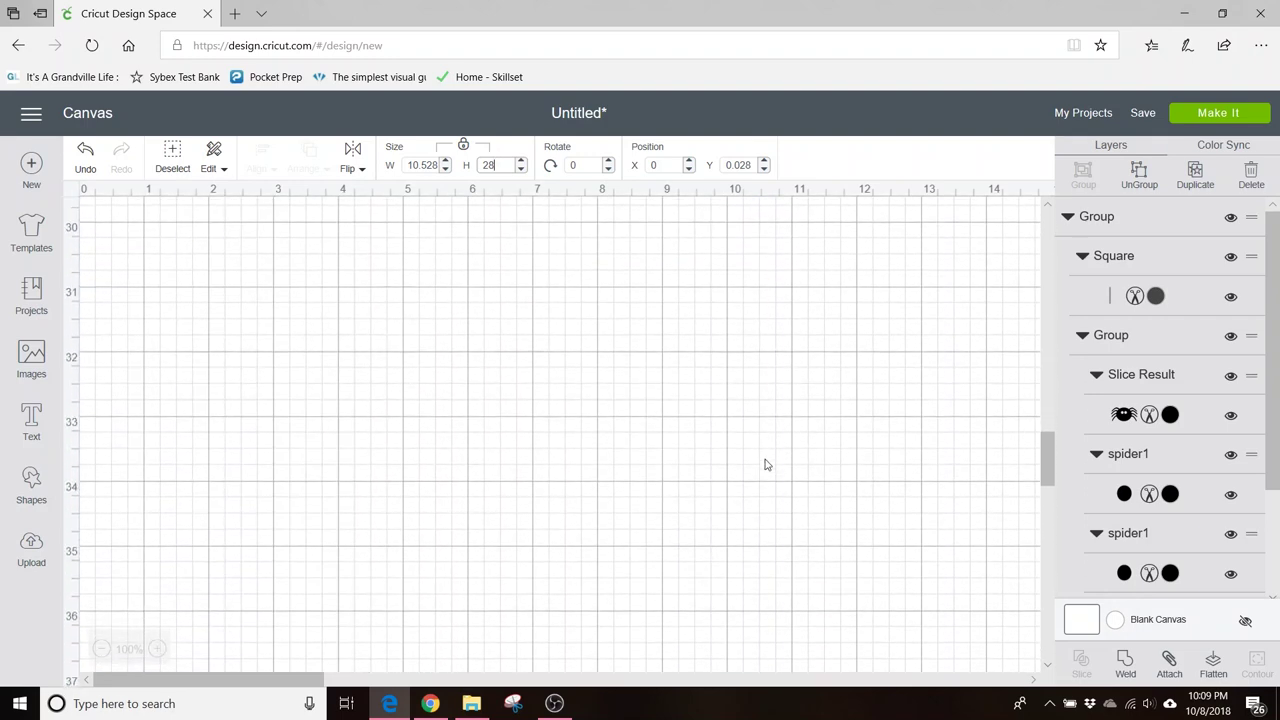
scroll(777, 466, "up", 4)
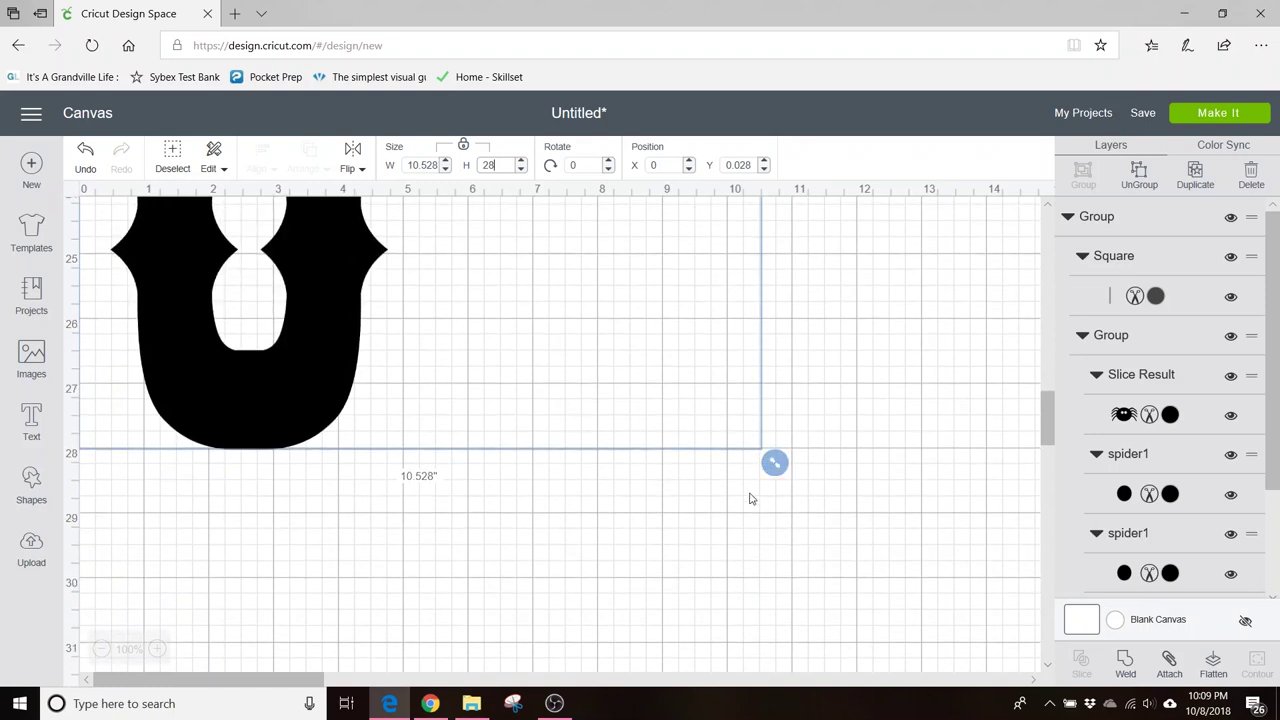
scroll(825, 472, "up", 15)
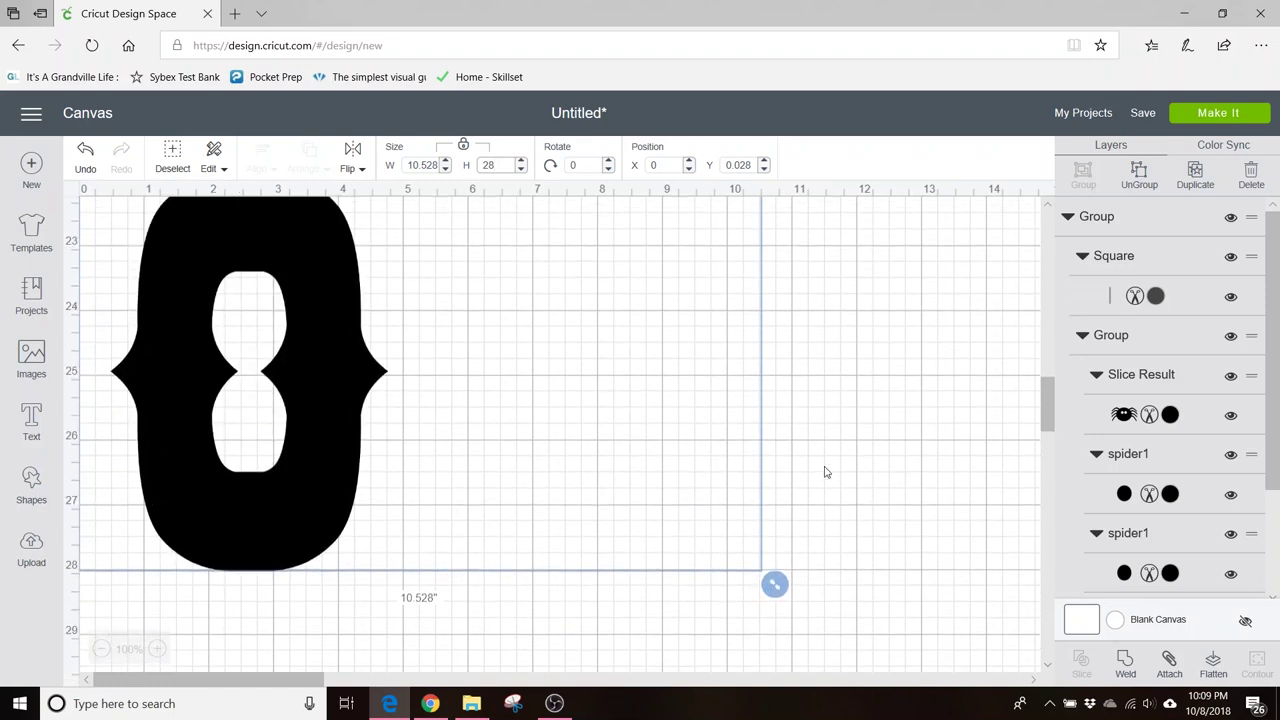
scroll(825, 472, "up", 5)
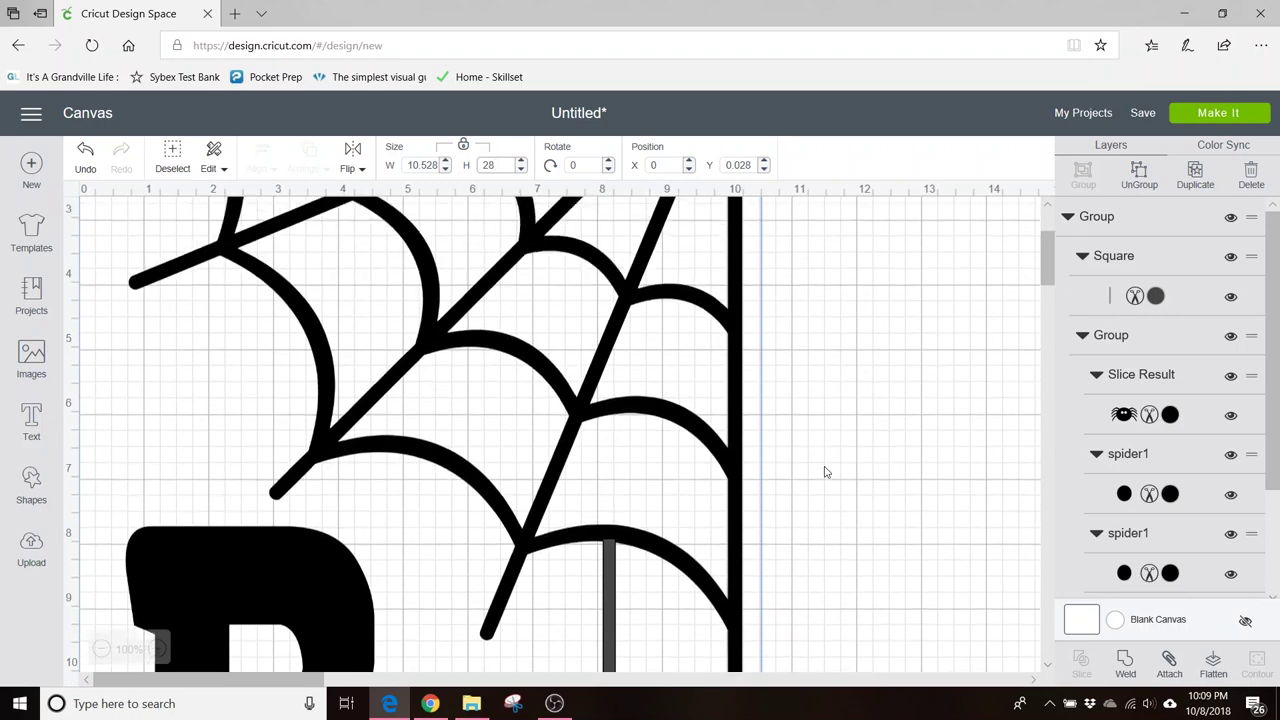
Step: Ungroup the full design and select the cobweb, thread and spider together without the BOO text
left_click(1140, 172)
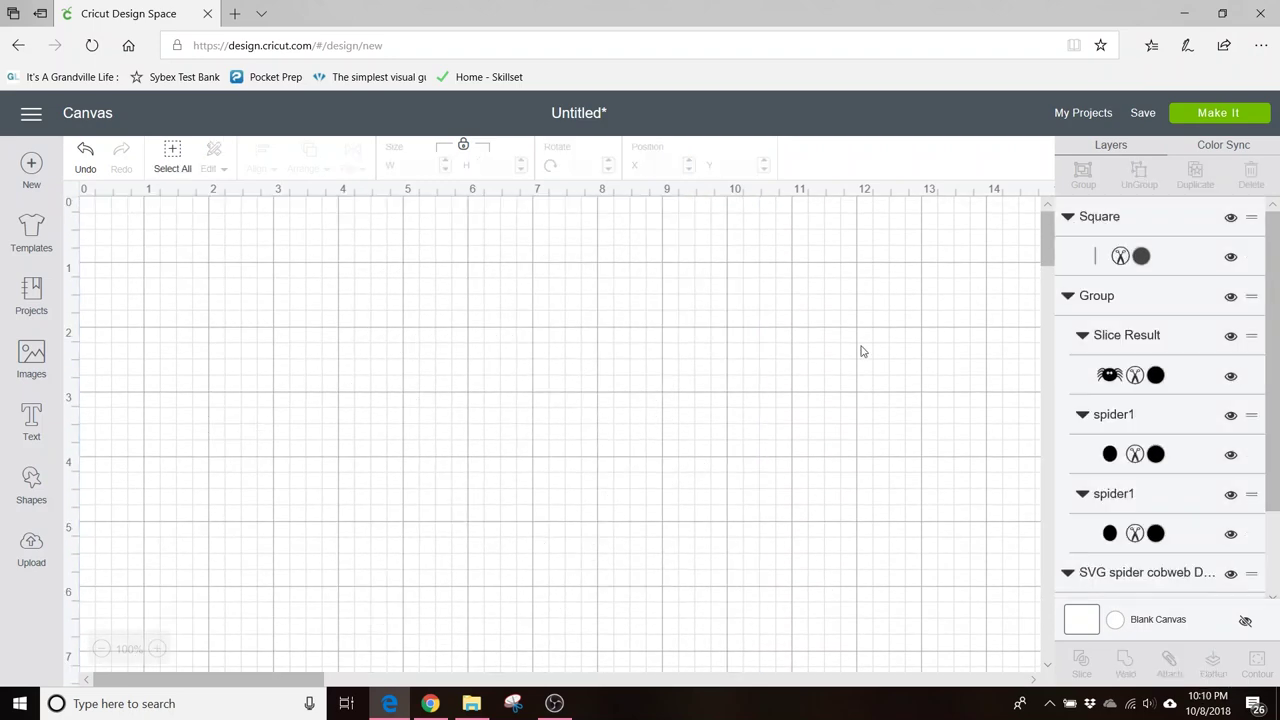
scroll(717, 453, "down", 5)
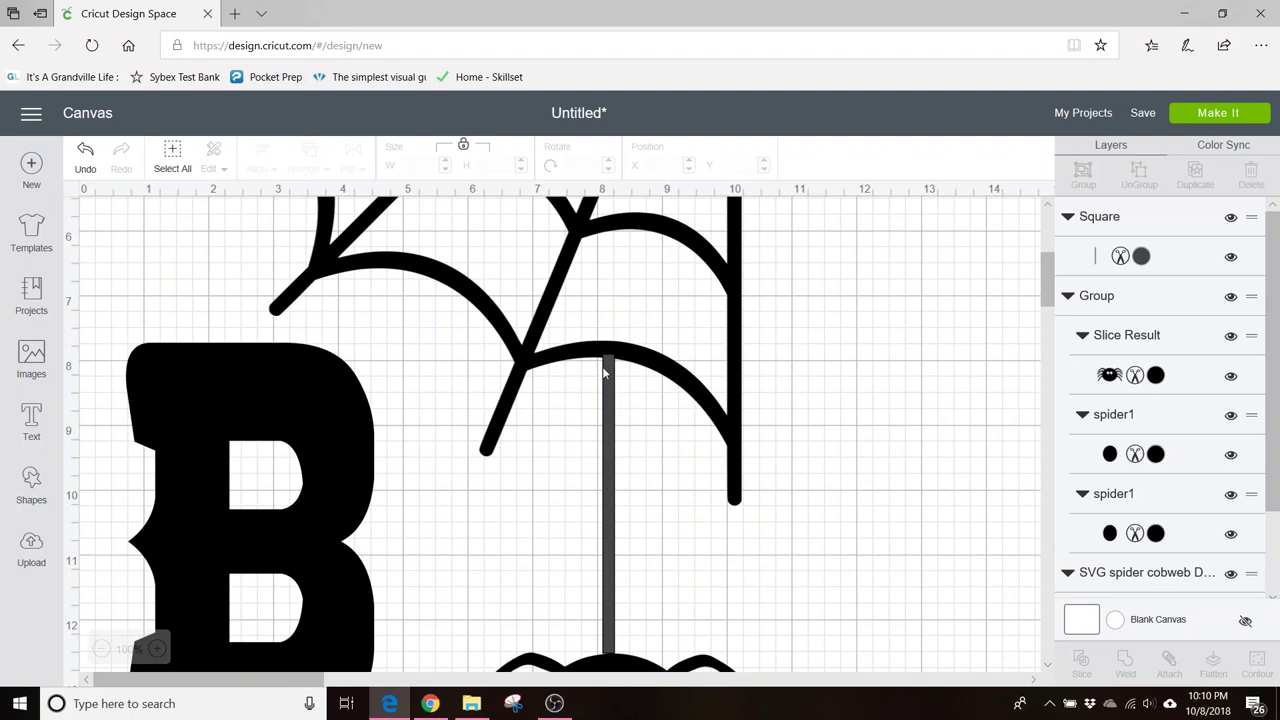
left_click(556, 367)
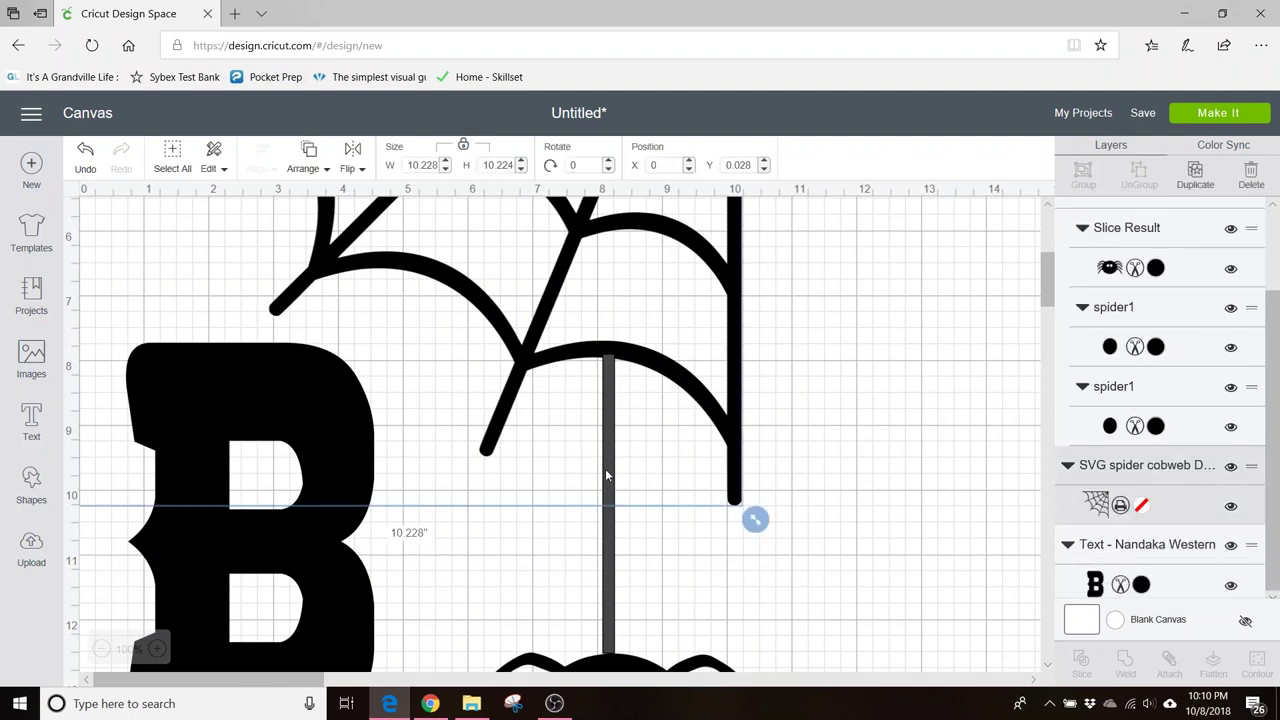
left_click(618, 541)
left_click(609, 566)
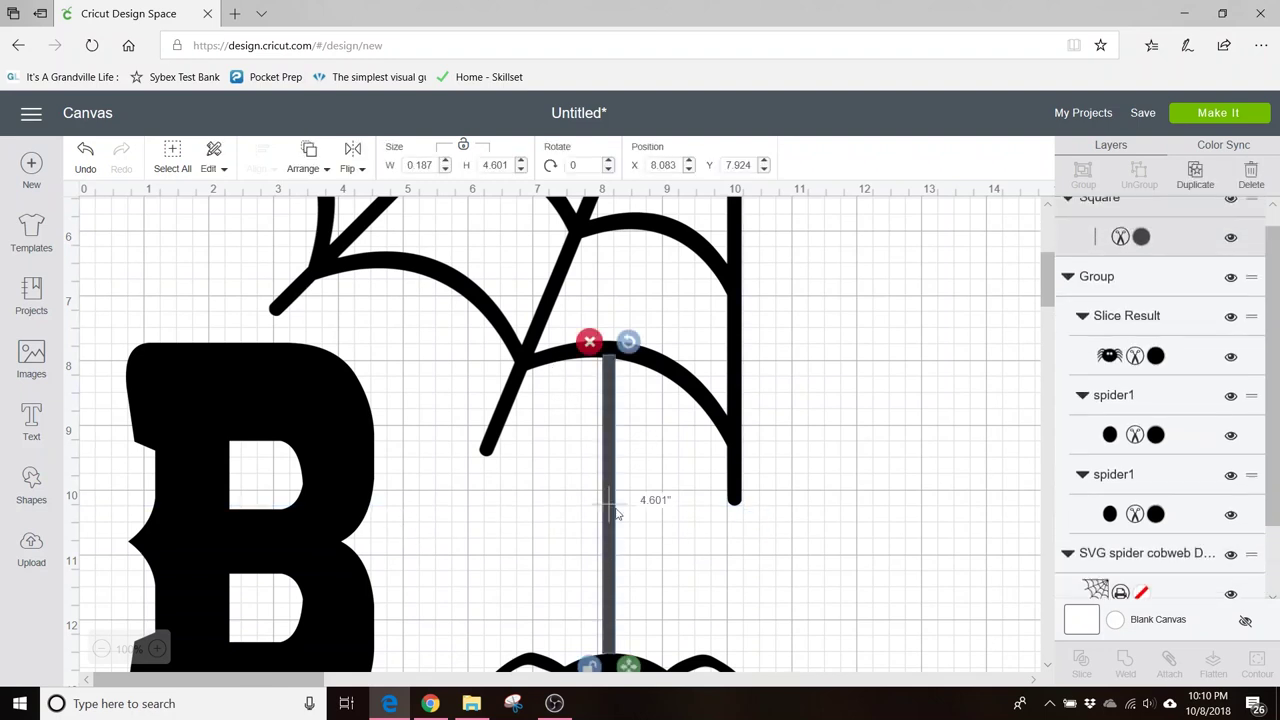
left_click(677, 383, "shift")
left_click(640, 672, "shift")
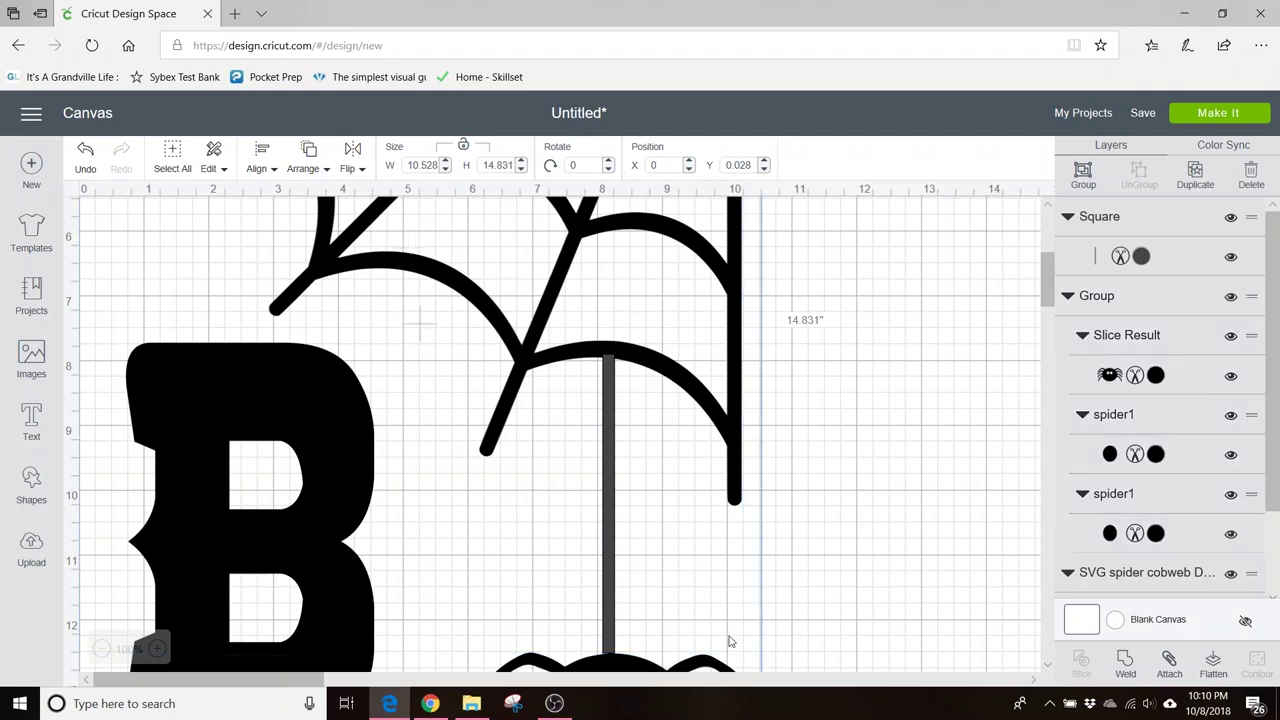
scroll(843, 569, "down", 2)
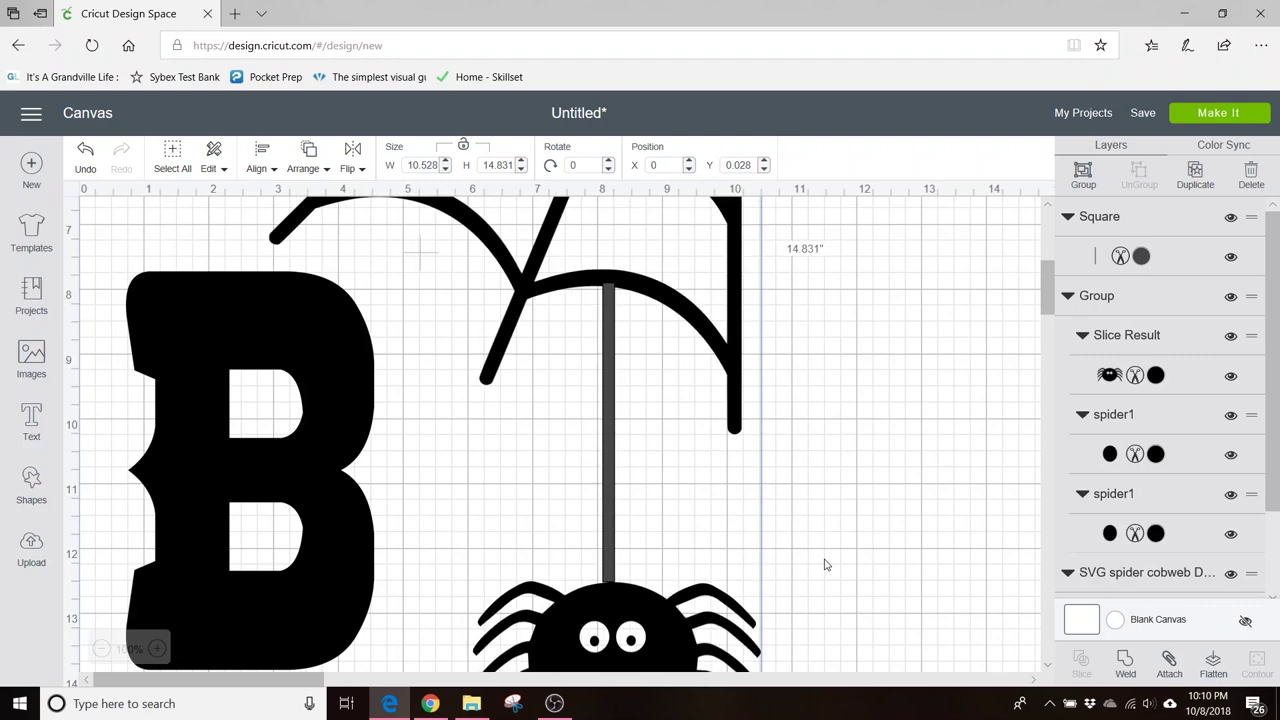
scroll(825, 565, "down", 6)
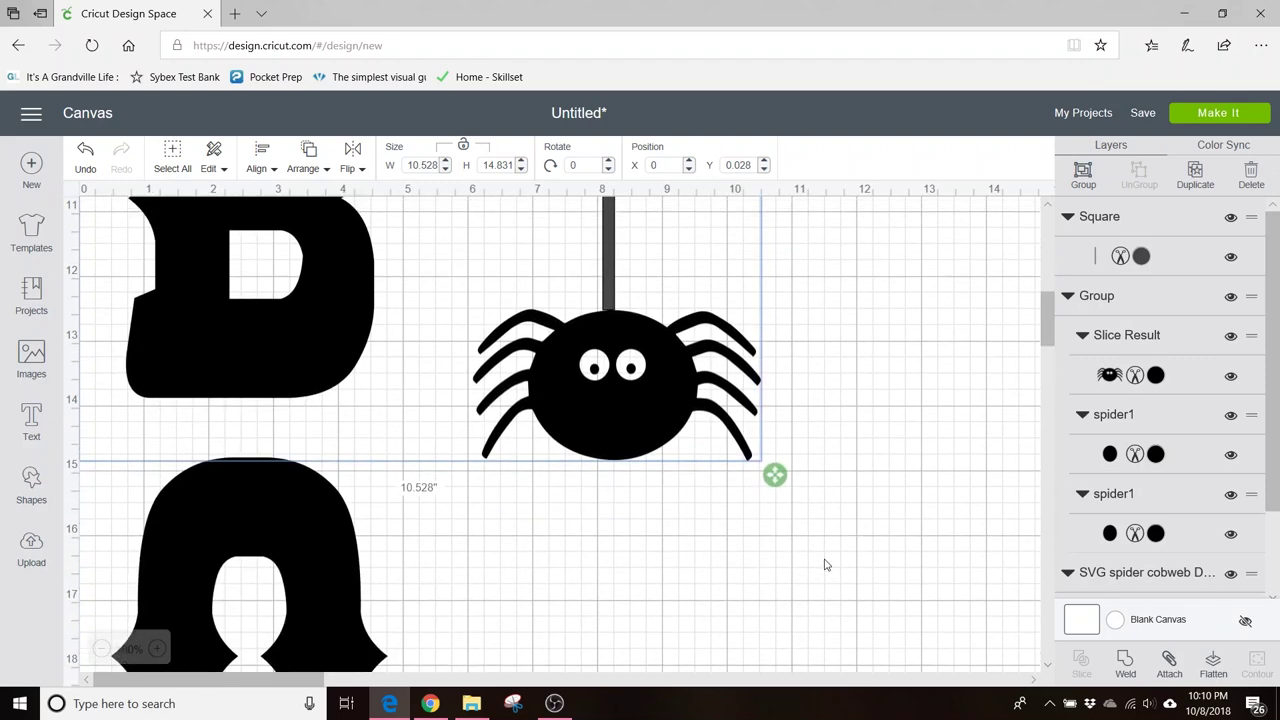
scroll(825, 565, "up", 6)
scroll(825, 565, "up", 5)
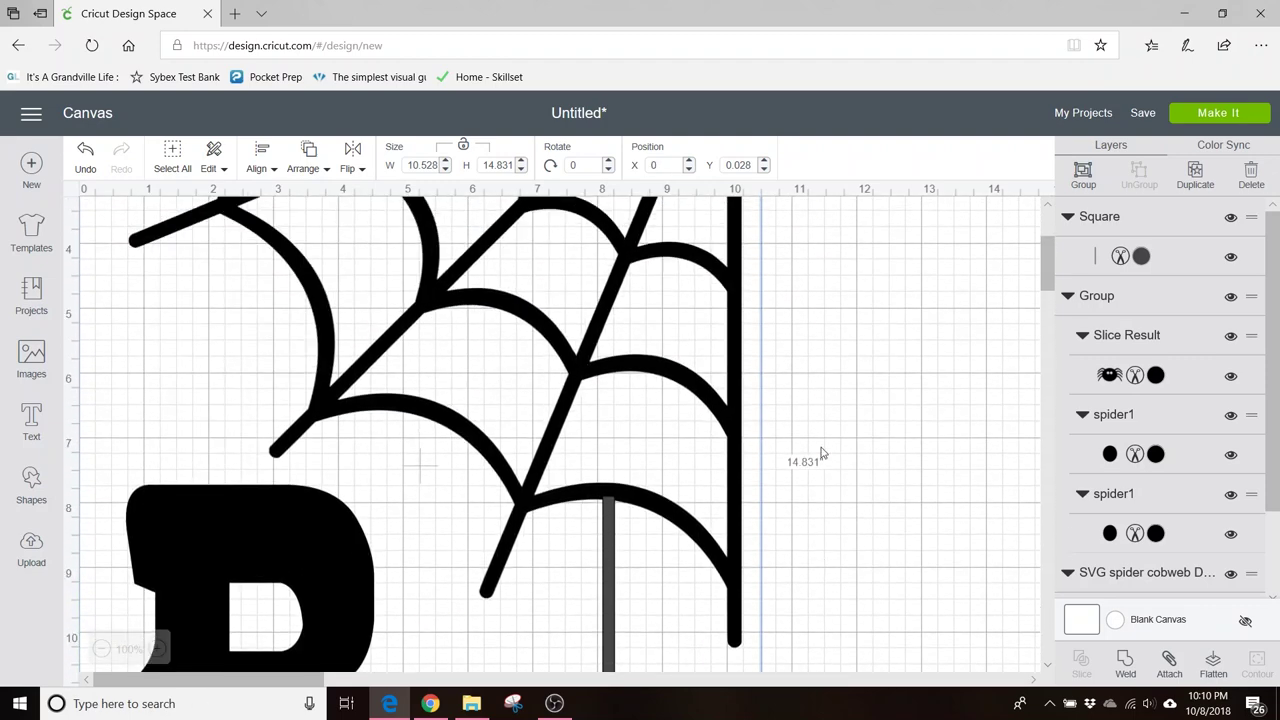
Step: Reselect the cobweb, thread and spider and scale them down proportionally to about 9.98 by 14.05 in
left_click(890, 426)
left_click(740, 380)
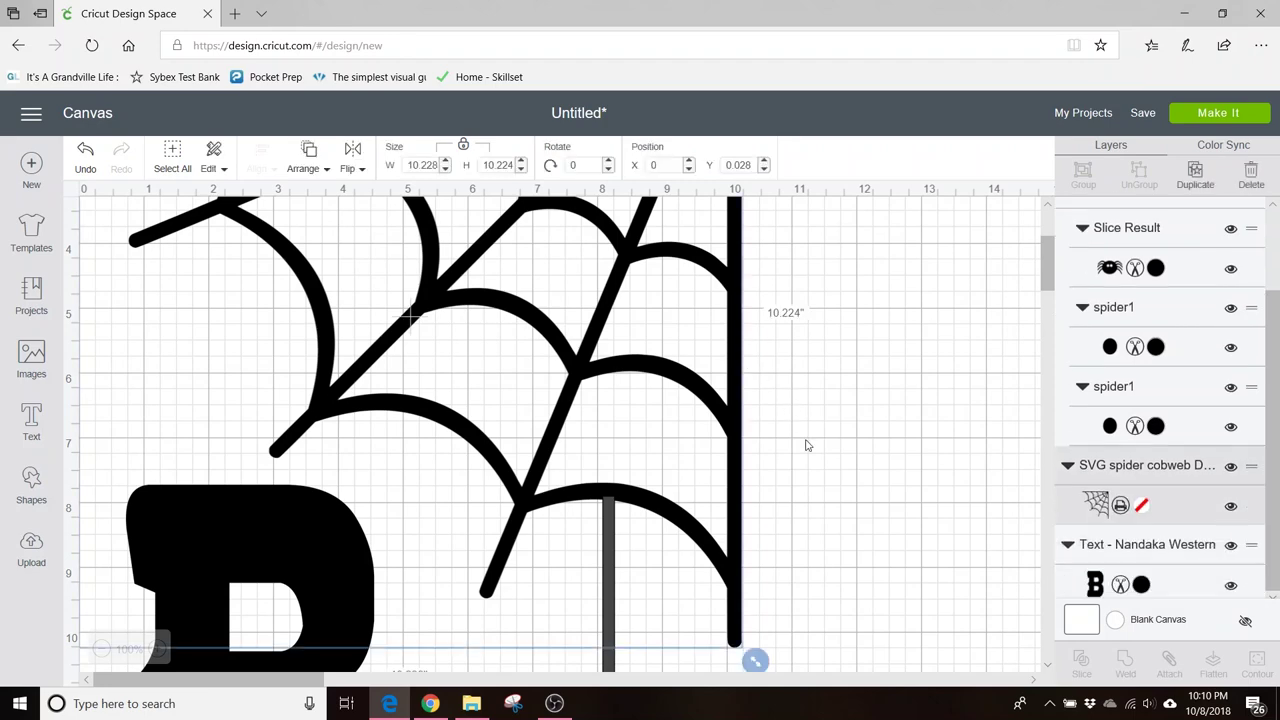
scroll(807, 444, "down", 7)
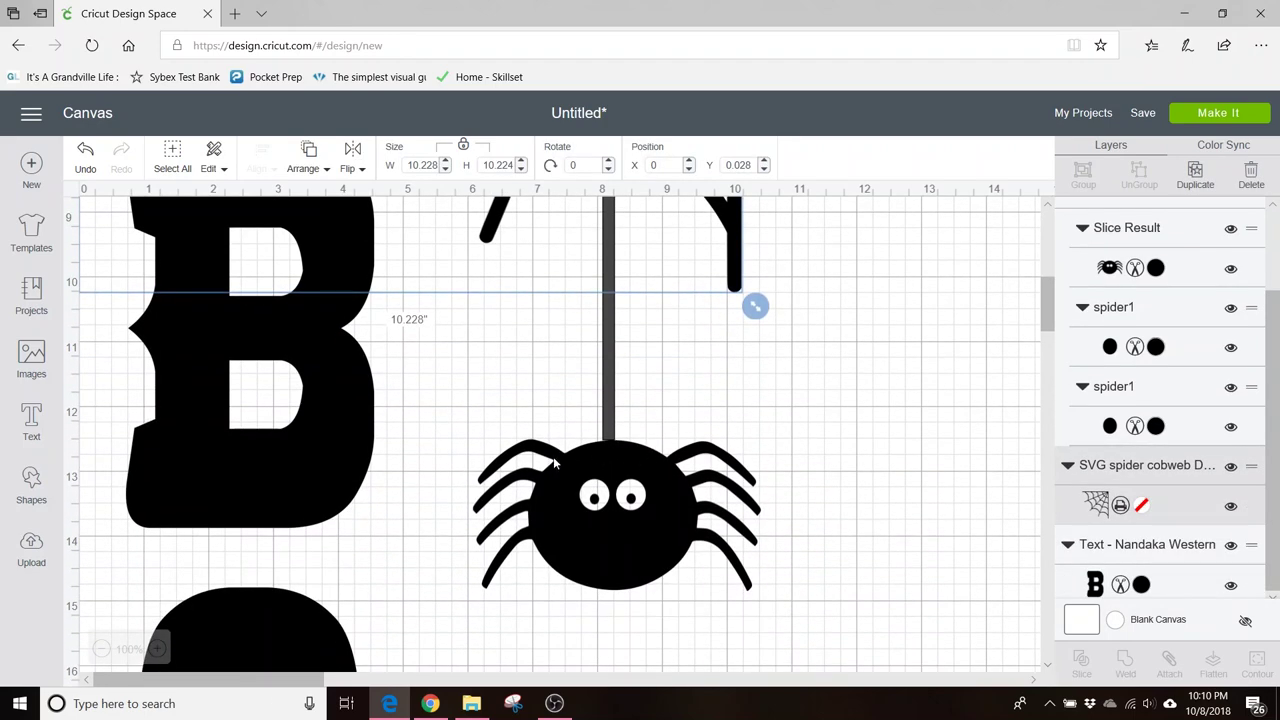
left_click(612, 400, "shift")
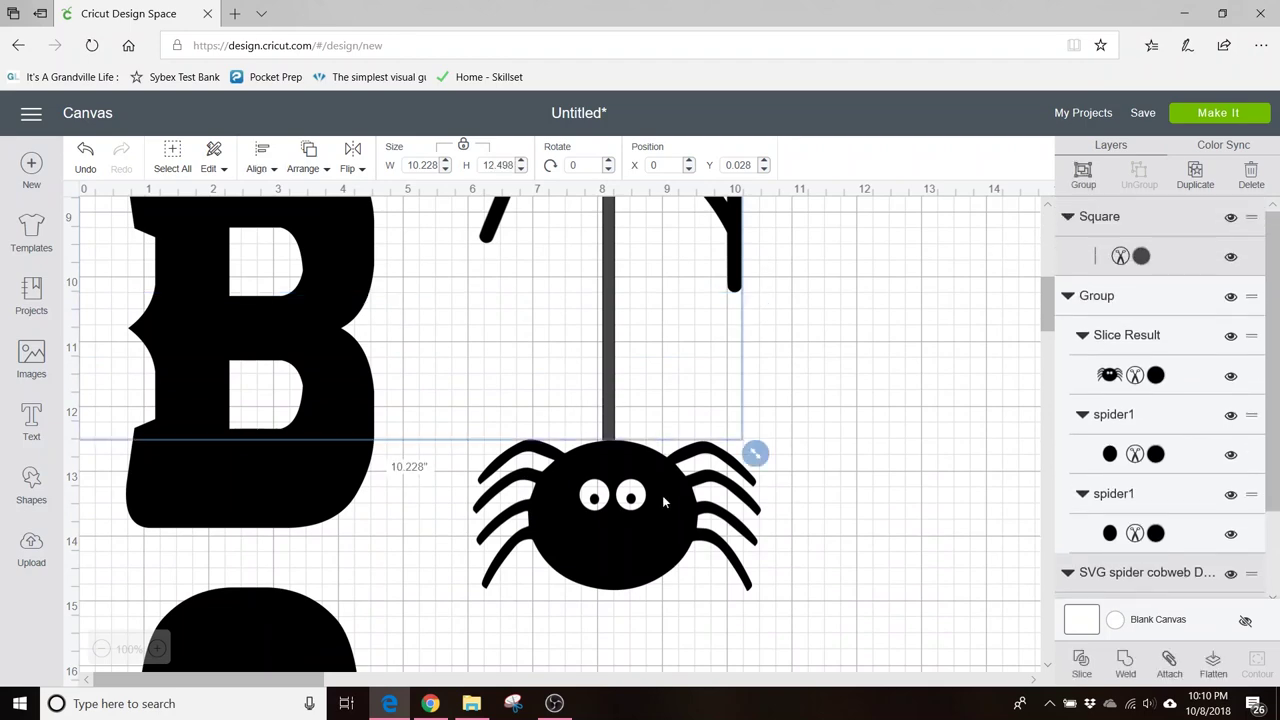
left_click(678, 525, "shift")
scroll(830, 475, "up", 10)
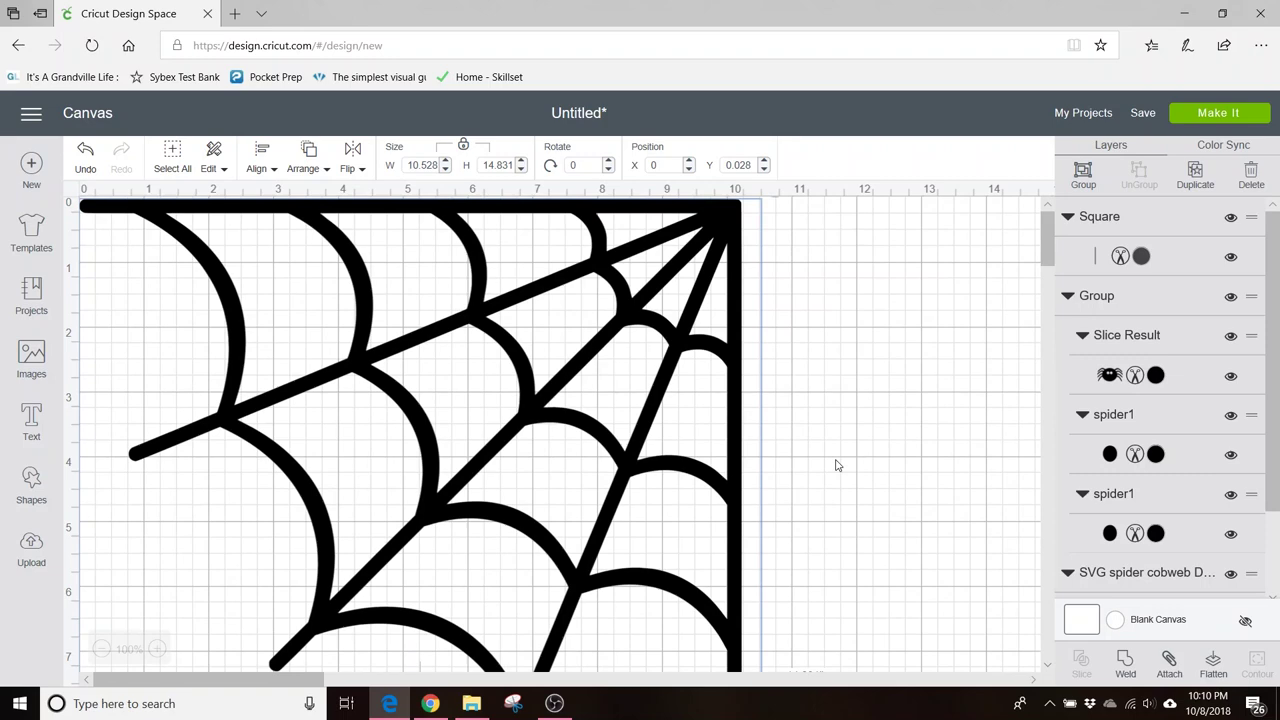
scroll(806, 525, "down", 10)
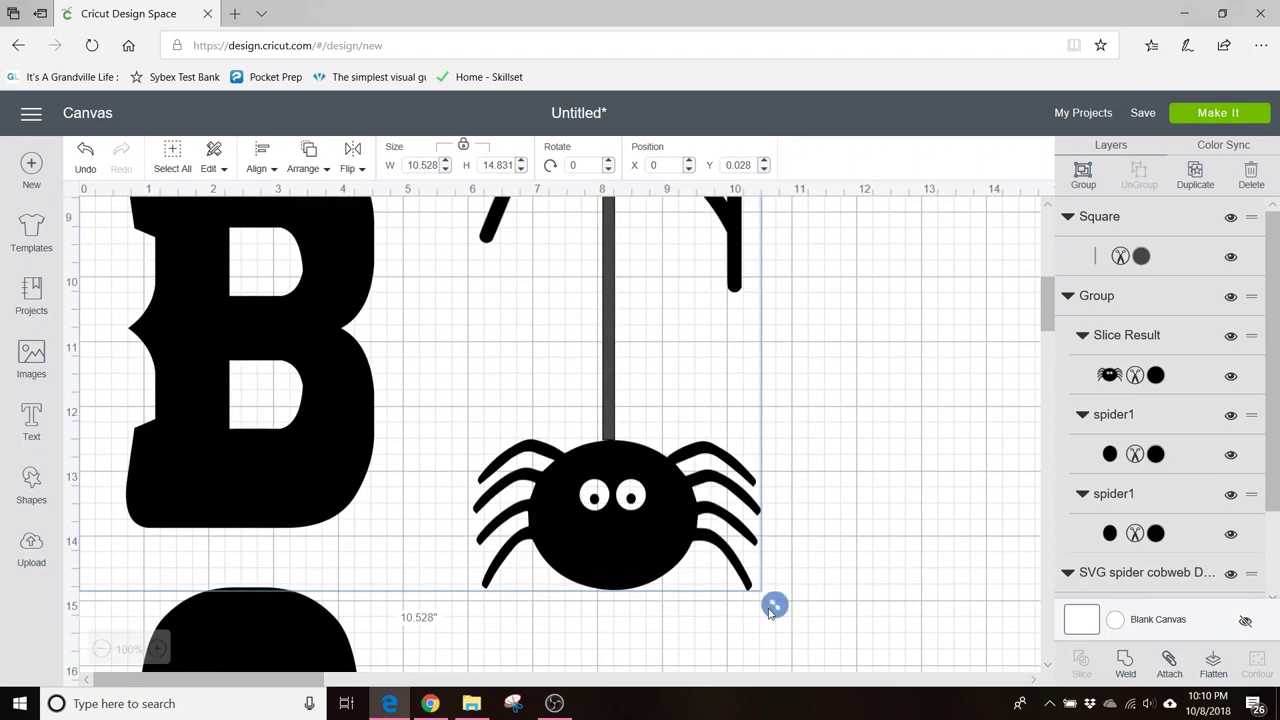
left_click_drag(774, 606, 738, 555)
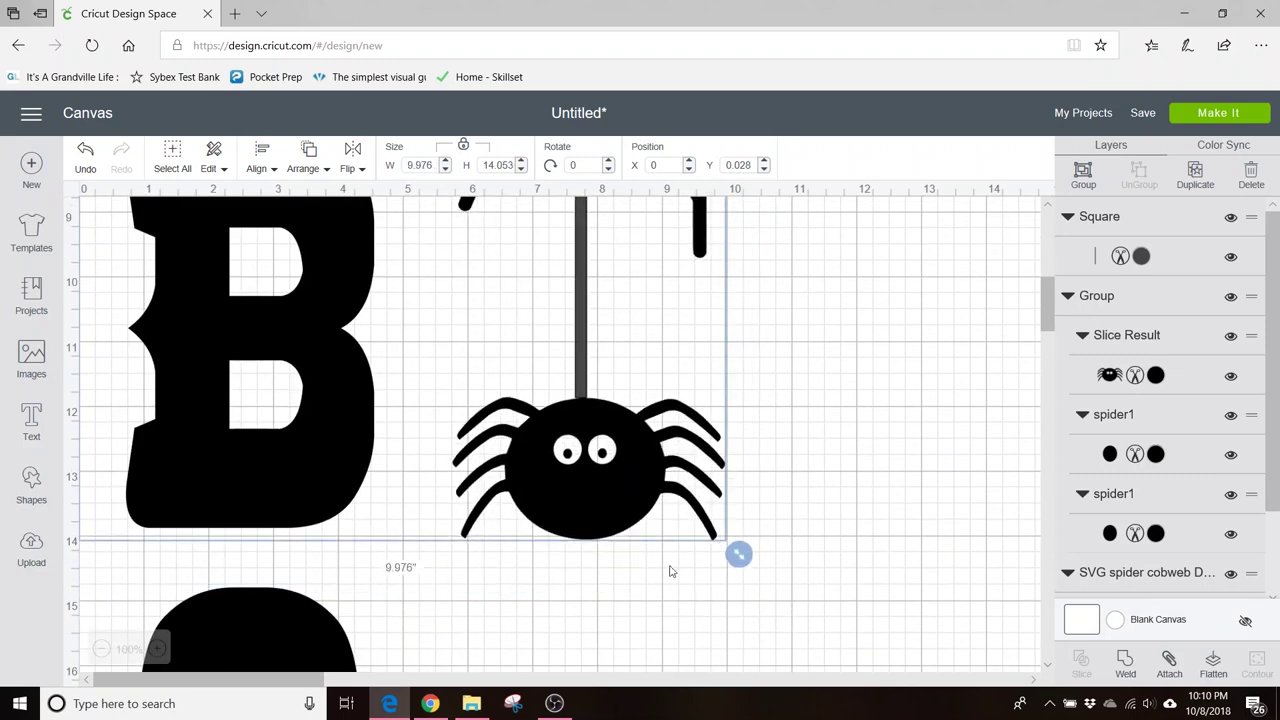
scroll(800, 585, "up", 10)
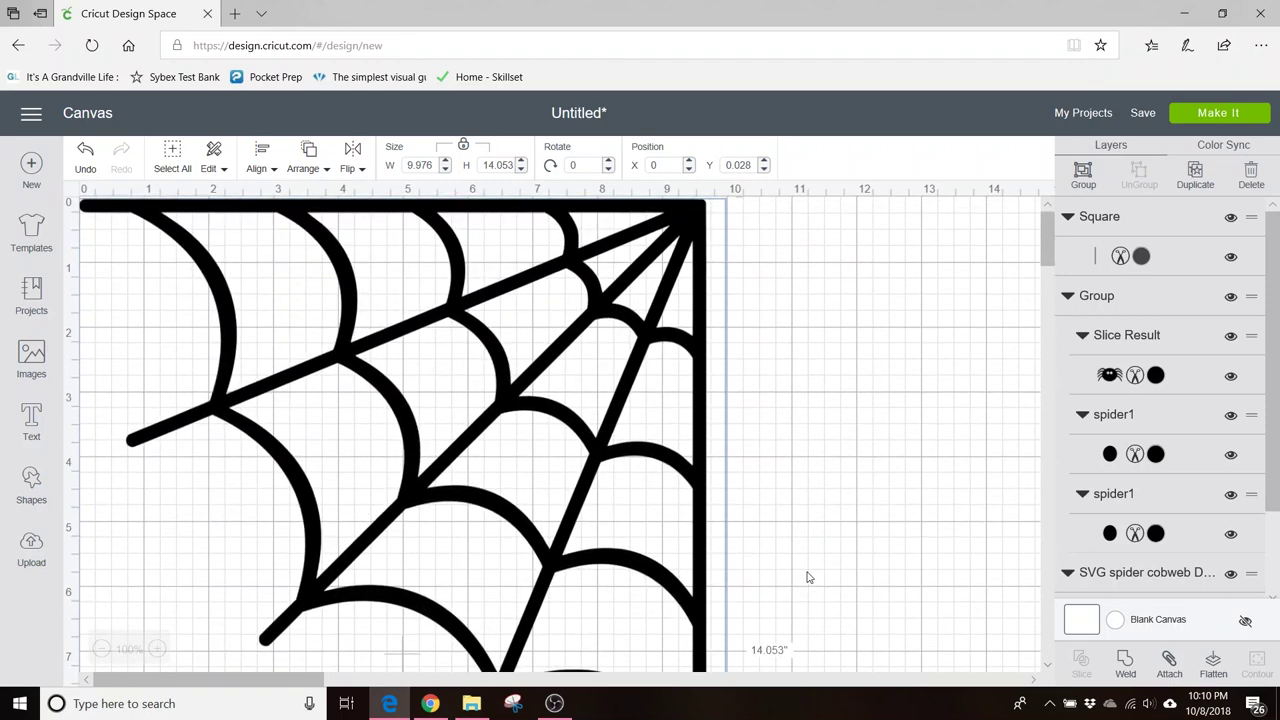
left_click(852, 548)
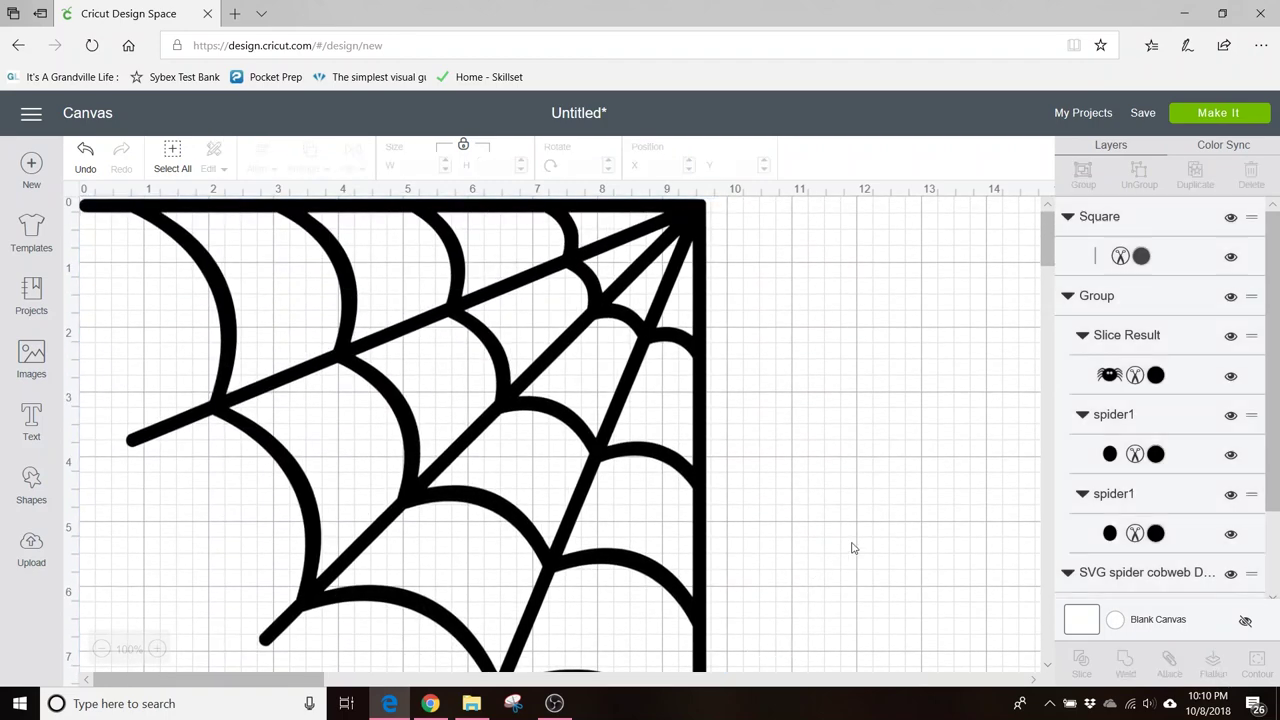
Step: Review the layout of the complete sign, checking the cobweb, hanging spider and BOO letters together
left_click(102, 650)
left_click(102, 650)
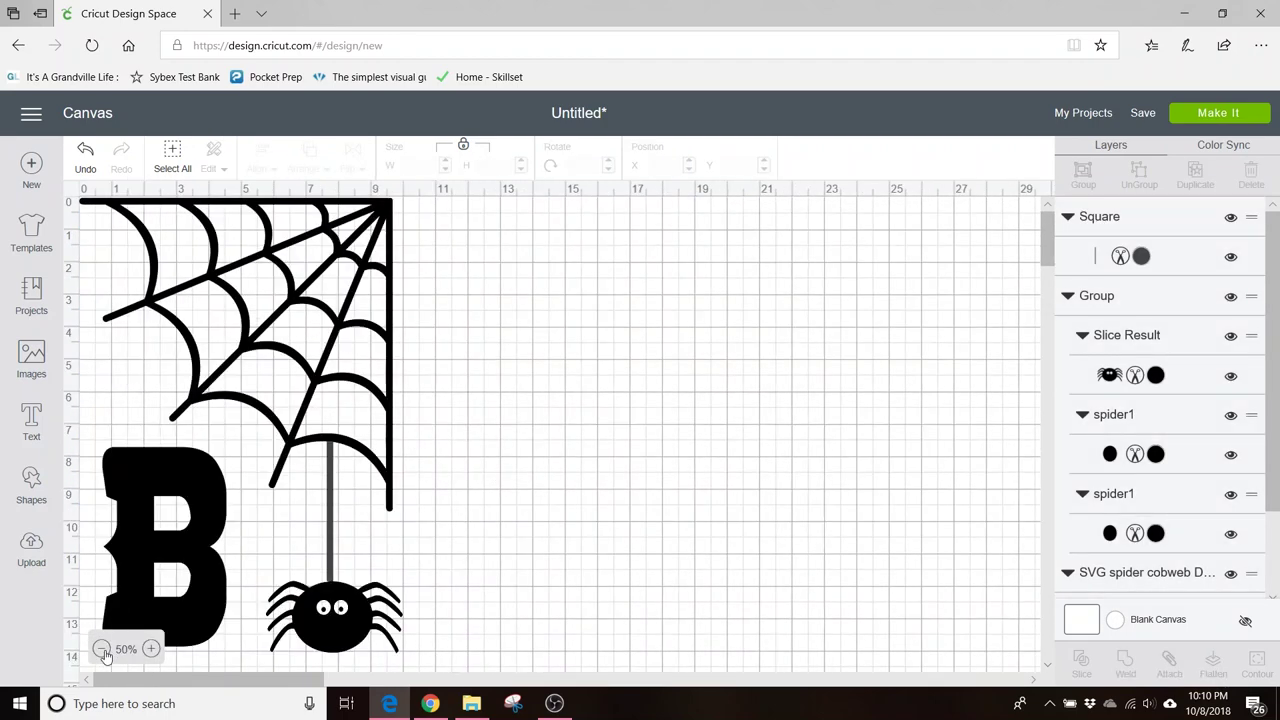
left_click(102, 650)
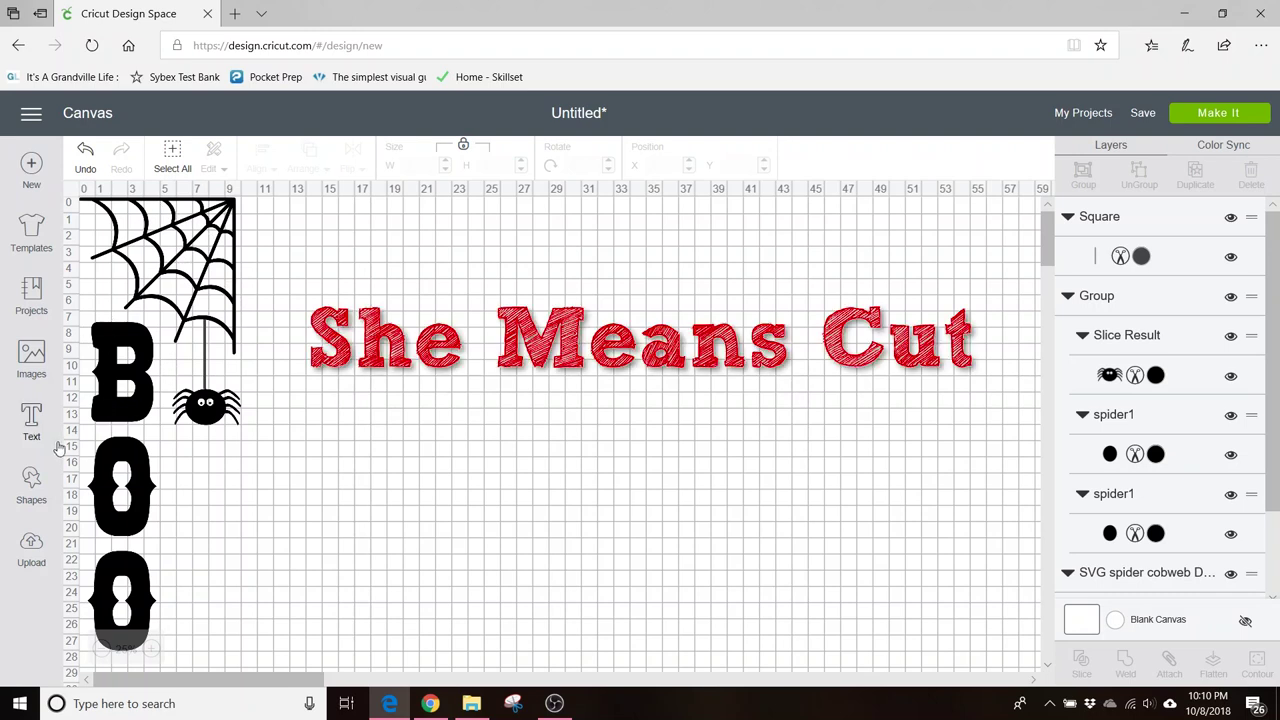
left_click(118, 326)
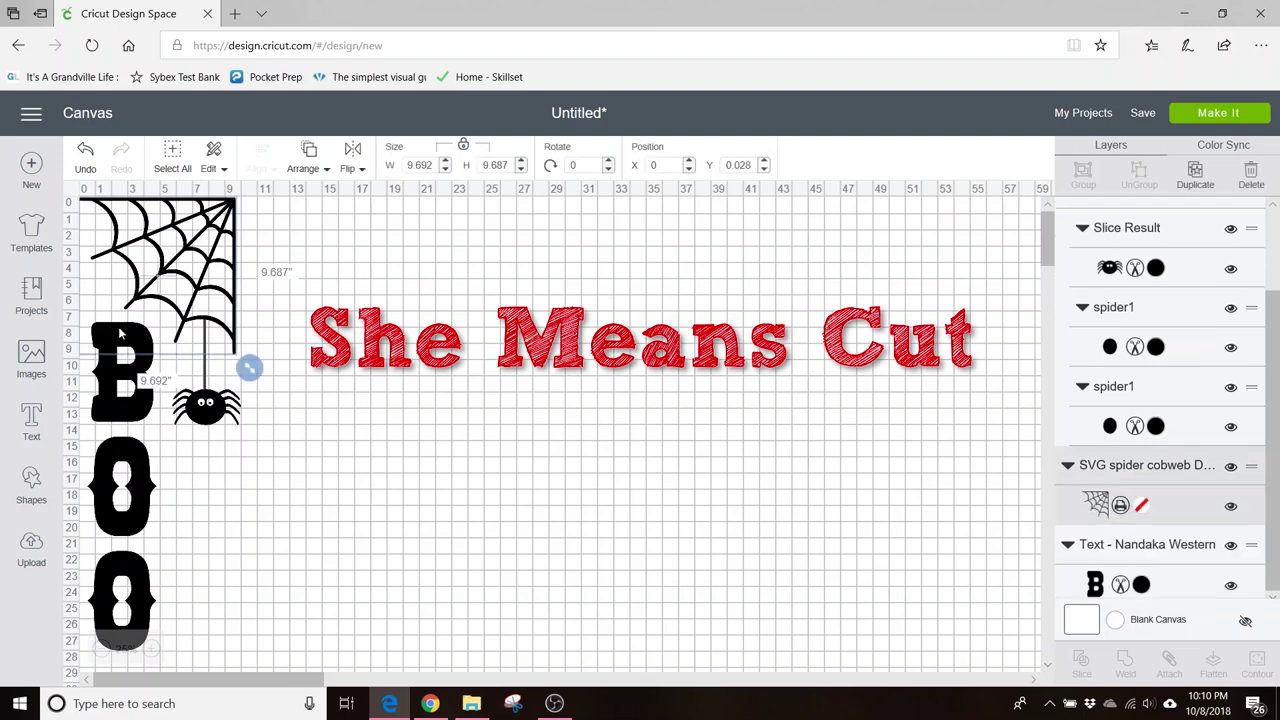
left_click(252, 503)
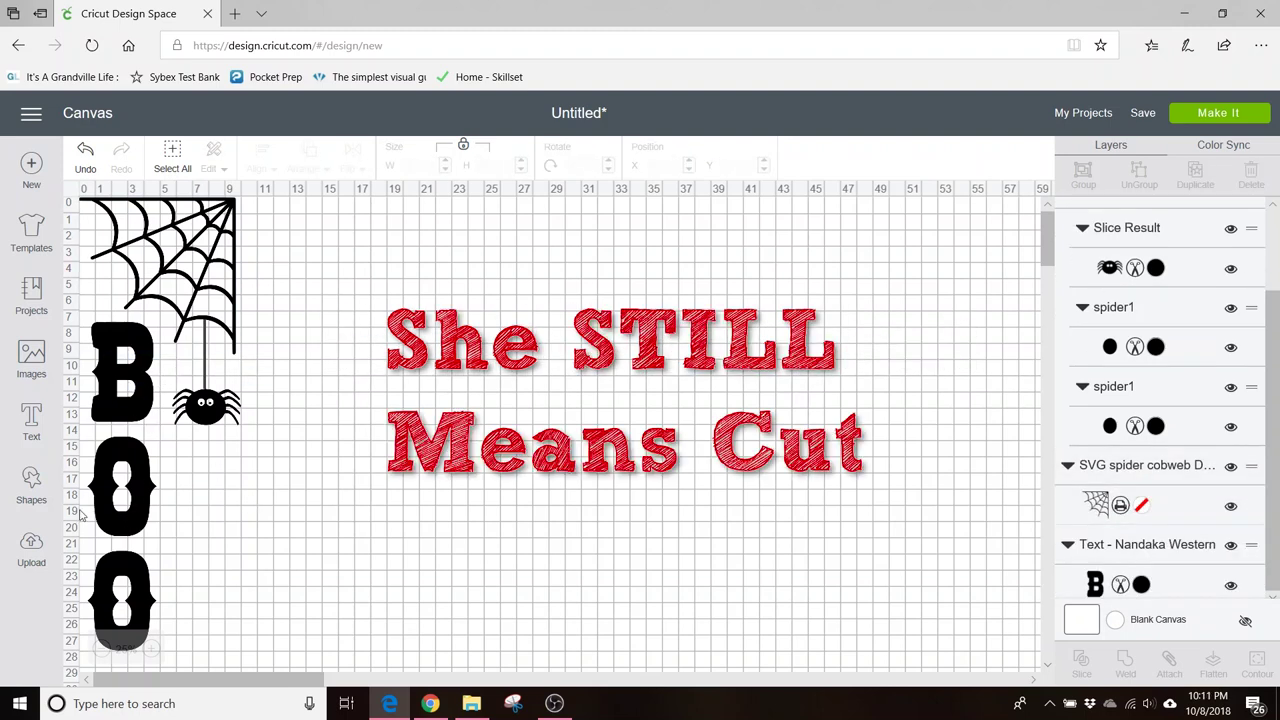